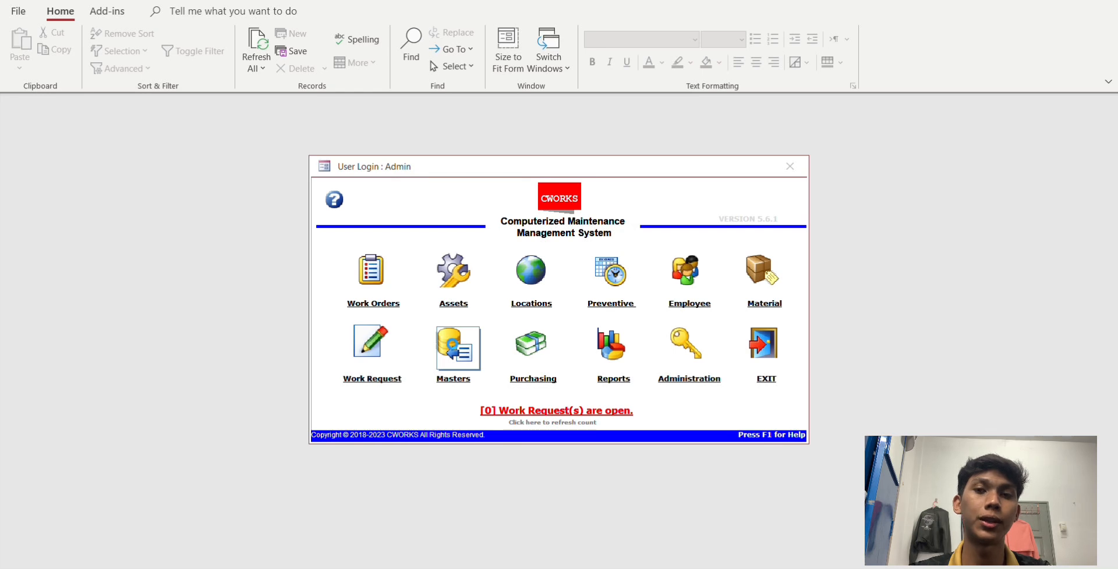
Step: Open the Failure Code master, show all failure code records and clear the new-record fields
{"action": "left_click", "coordinate": [453, 346]}
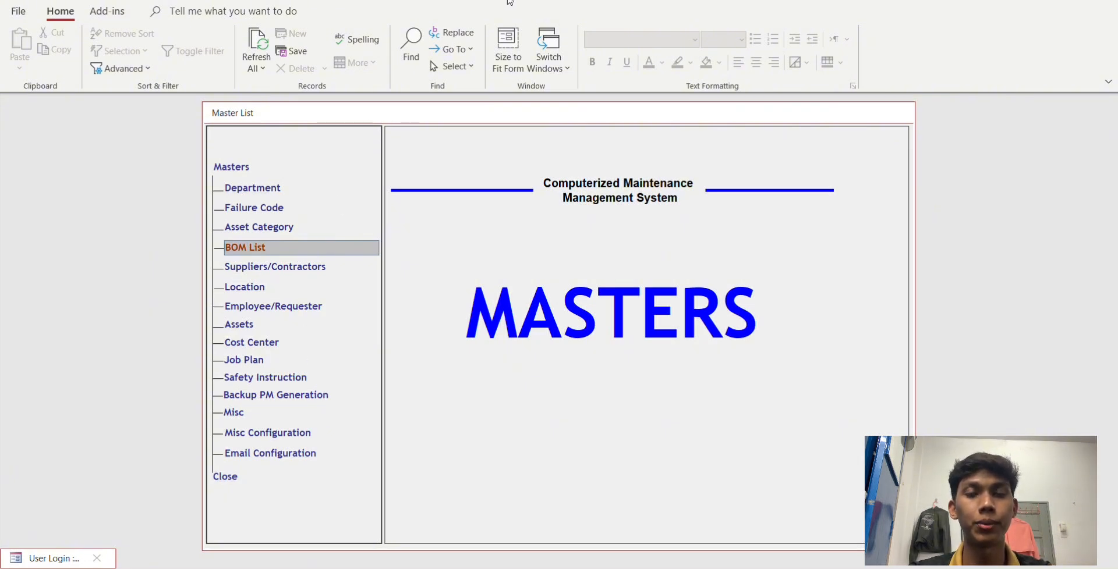
{"action": "left_click", "coordinate": [293, 211]}
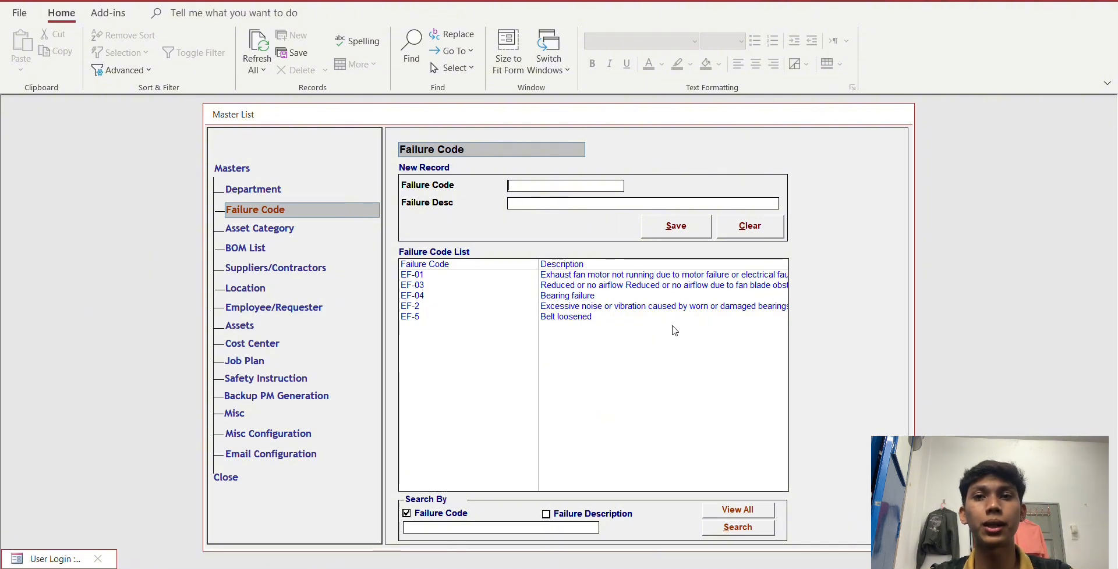
{"action": "left_click", "coordinate": [722, 511]}
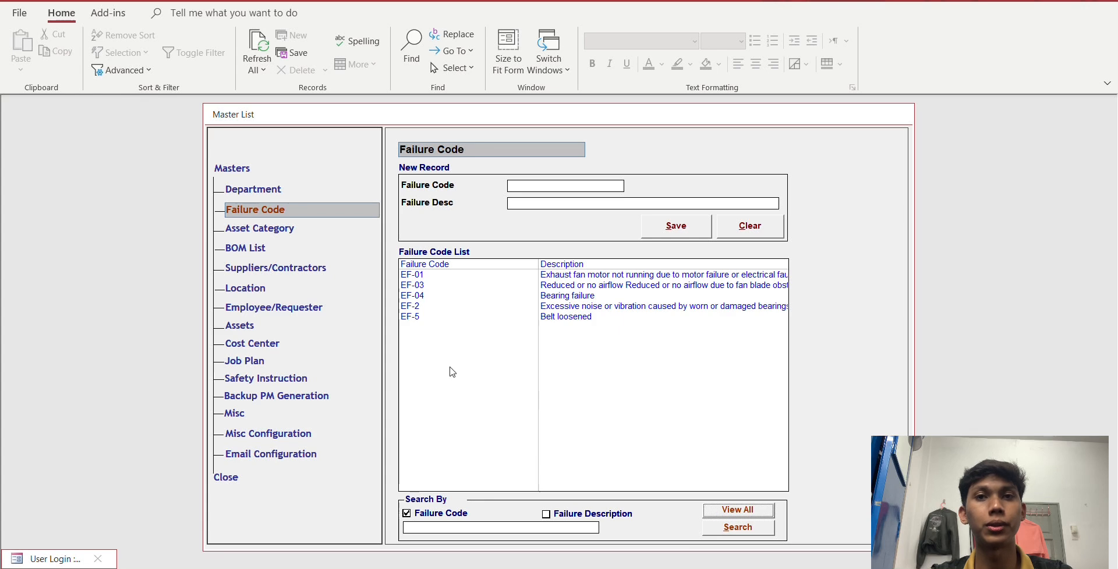
{"action": "left_click", "coordinate": [748, 227]}
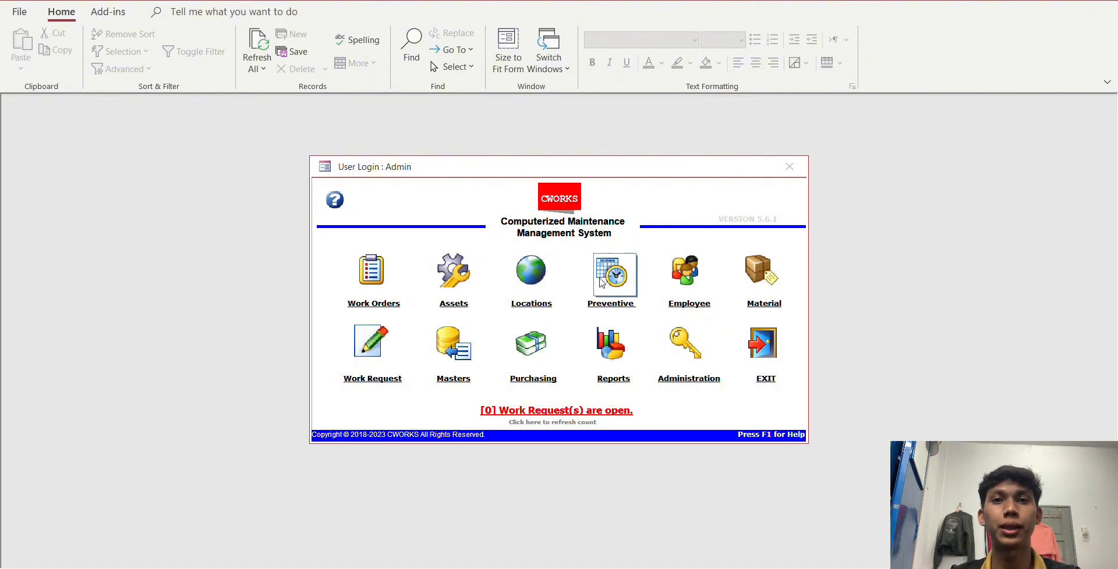
Step: Look at the meter-based schedule list under Preventive Maintenance and close it
{"action": "left_click", "coordinate": [628, 272]}
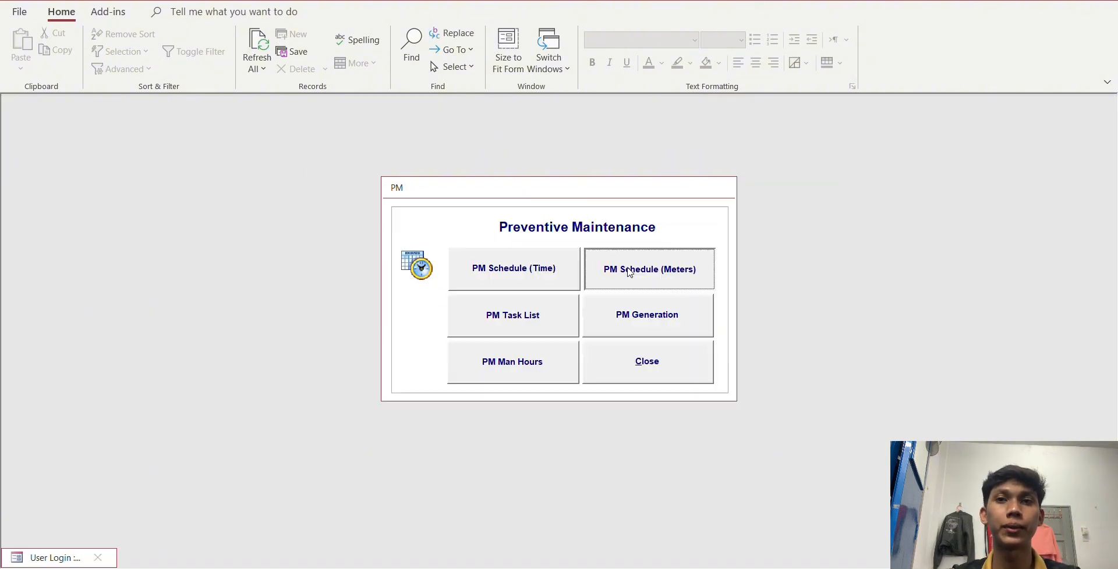
{"action": "left_click", "coordinate": [626, 270]}
{"action": "left_click", "coordinate": [864, 502]}
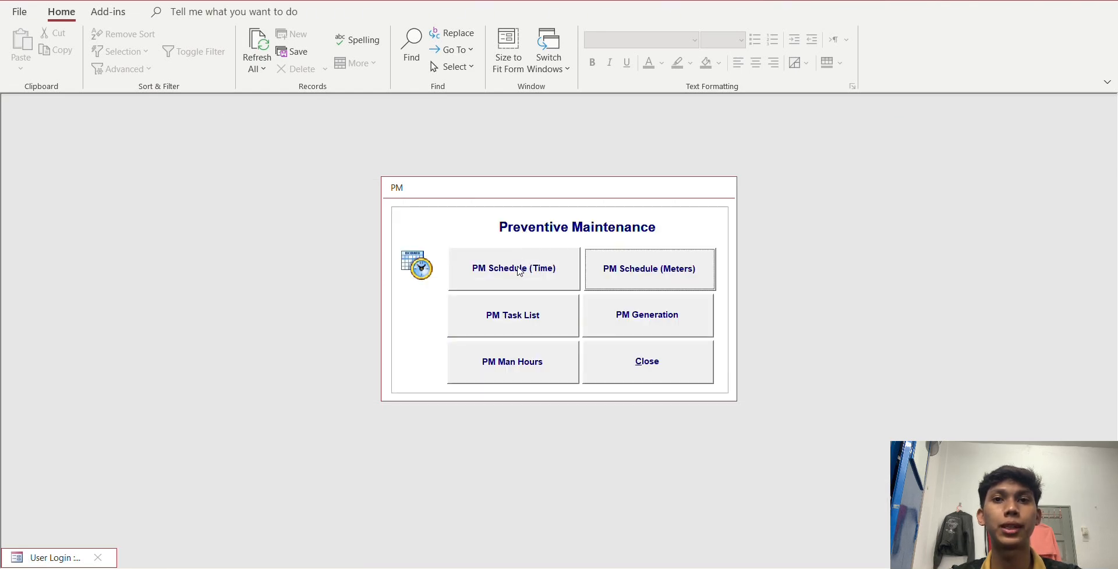
Step: Open the time-based PM schedule EX FAN 02 and check the choices for its asset number and task number
{"action": "left_click", "coordinate": [534, 270]}
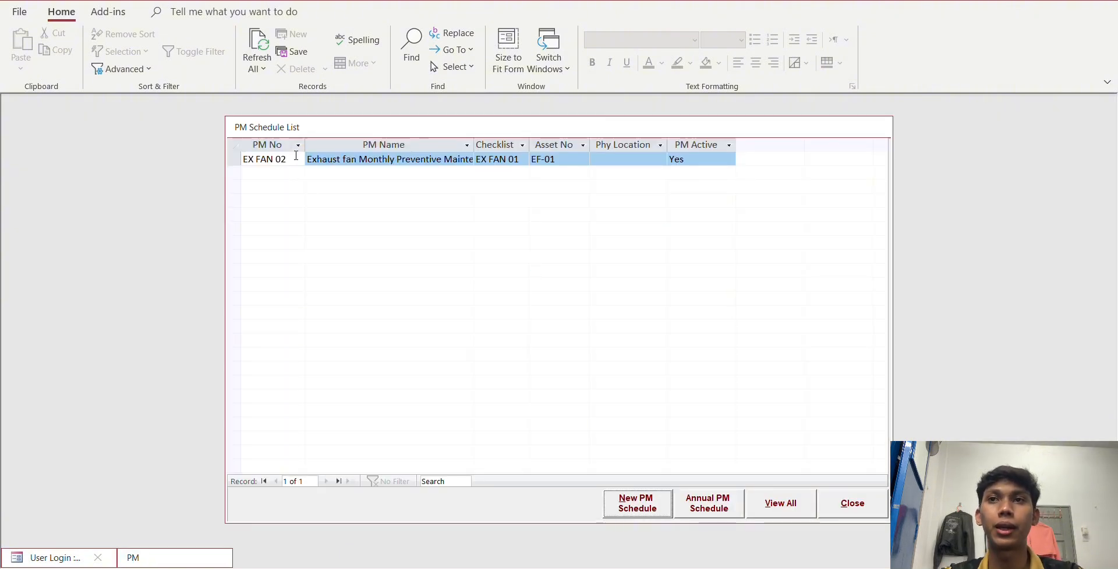
{"action": "double_click", "coordinate": [298, 160]}
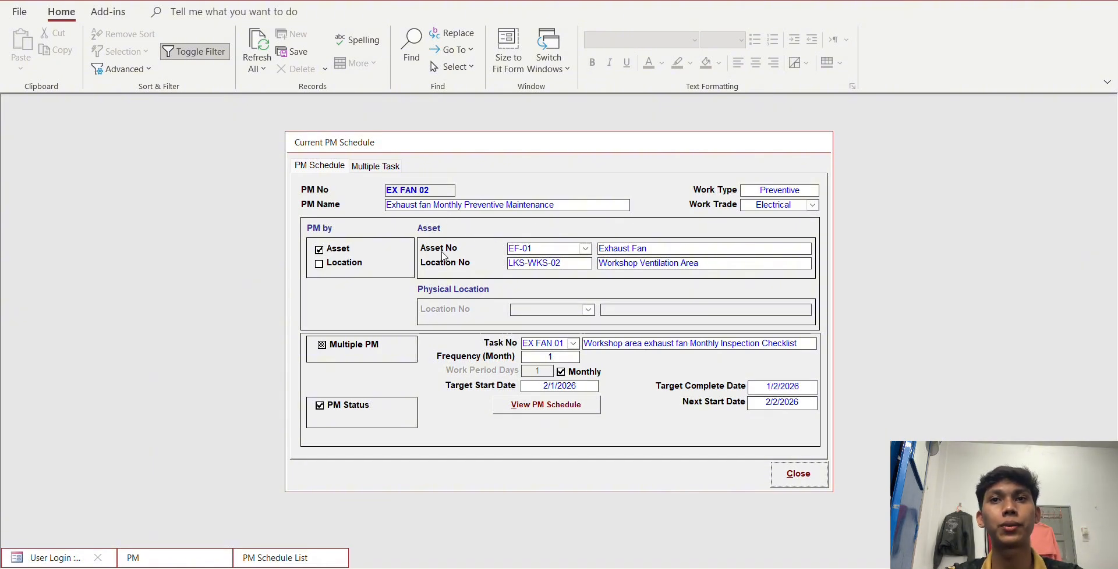
{"action": "left_click", "coordinate": [586, 248]}
{"action": "left_click", "coordinate": [587, 250]}
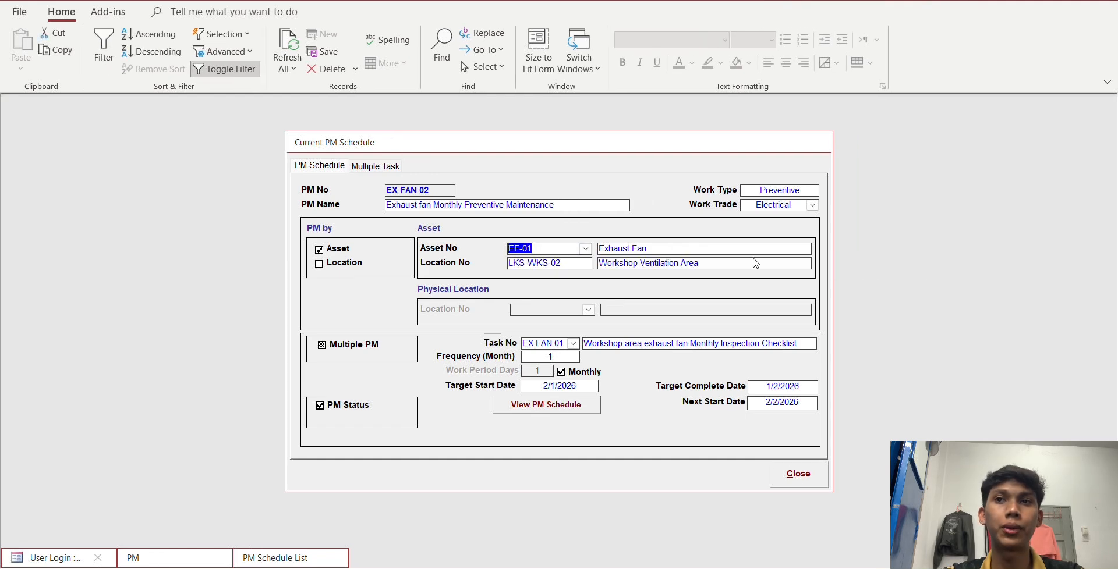
{"action": "left_click", "coordinate": [583, 262]}
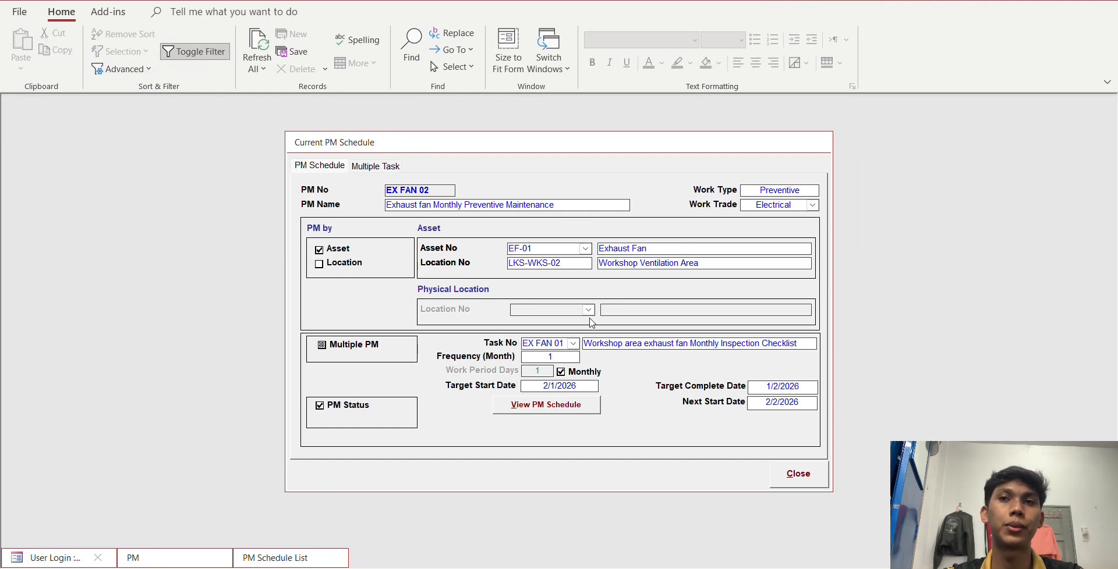
{"action": "left_click", "coordinate": [573, 343]}
{"action": "left_click", "coordinate": [573, 344]}
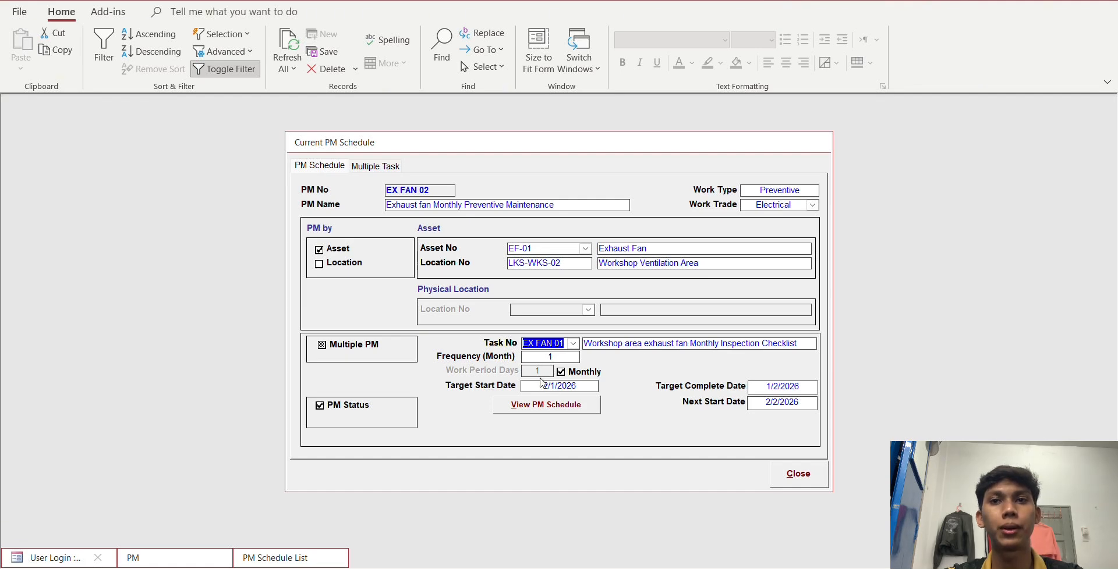
Step: Examine the forecast dates of the EX FAN 02 schedule and return to the main menu
{"action": "left_click", "coordinate": [530, 405]}
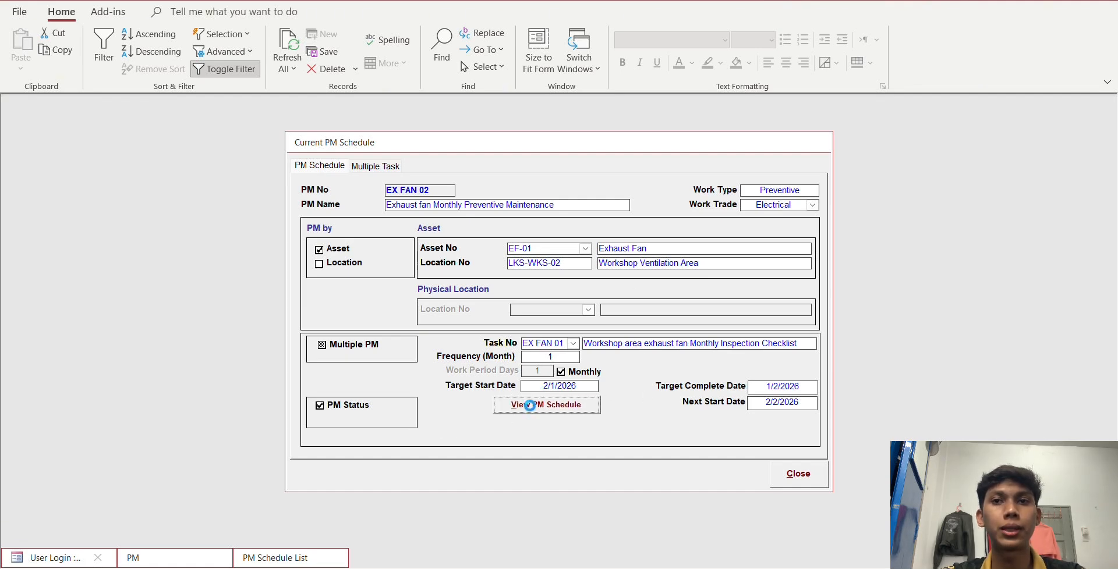
{"action": "scroll", "coordinate": [501, 312], "scroll_direction": "down", "scroll_amount": 2}
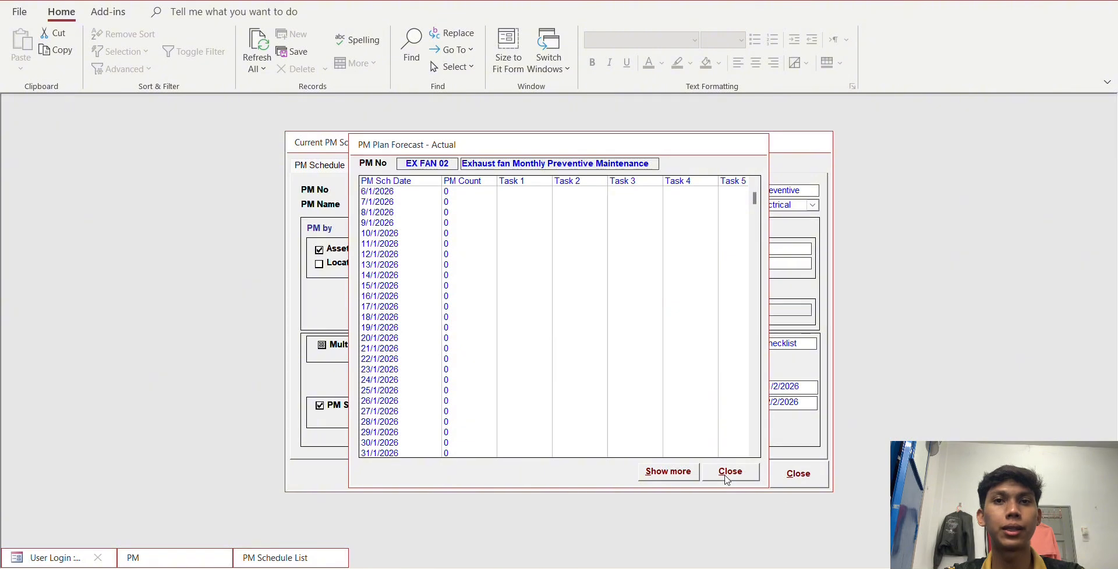
{"action": "left_click", "coordinate": [728, 473]}
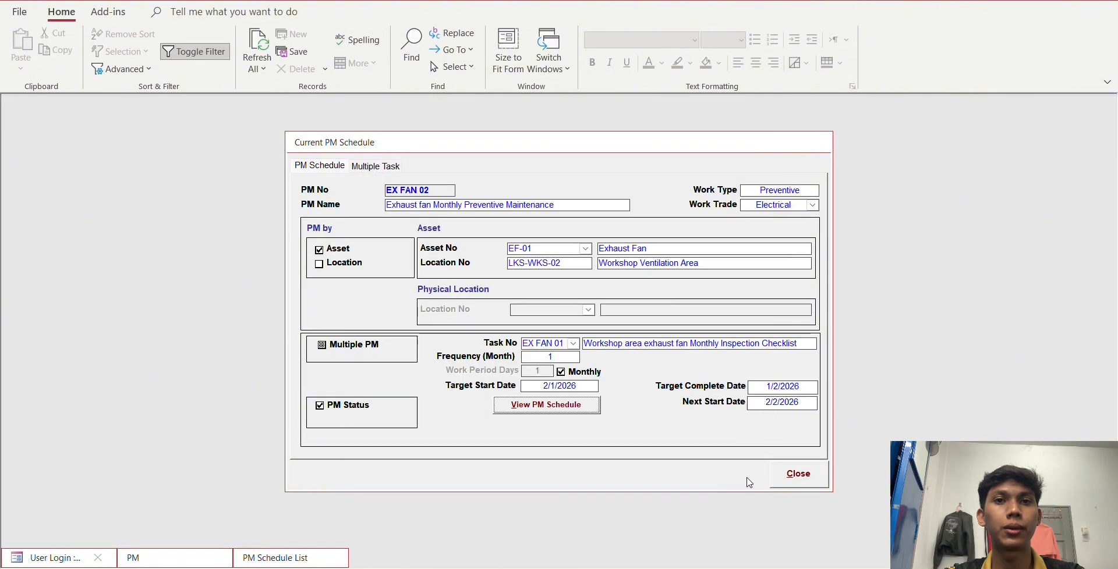
{"action": "left_click", "coordinate": [791, 474]}
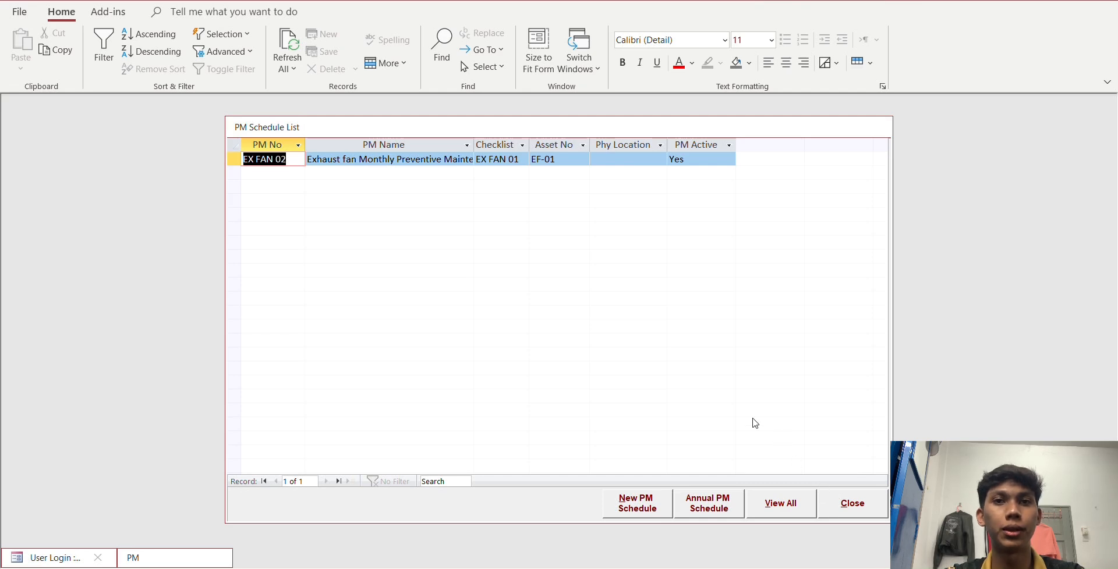
{"action": "left_click", "coordinate": [866, 507]}
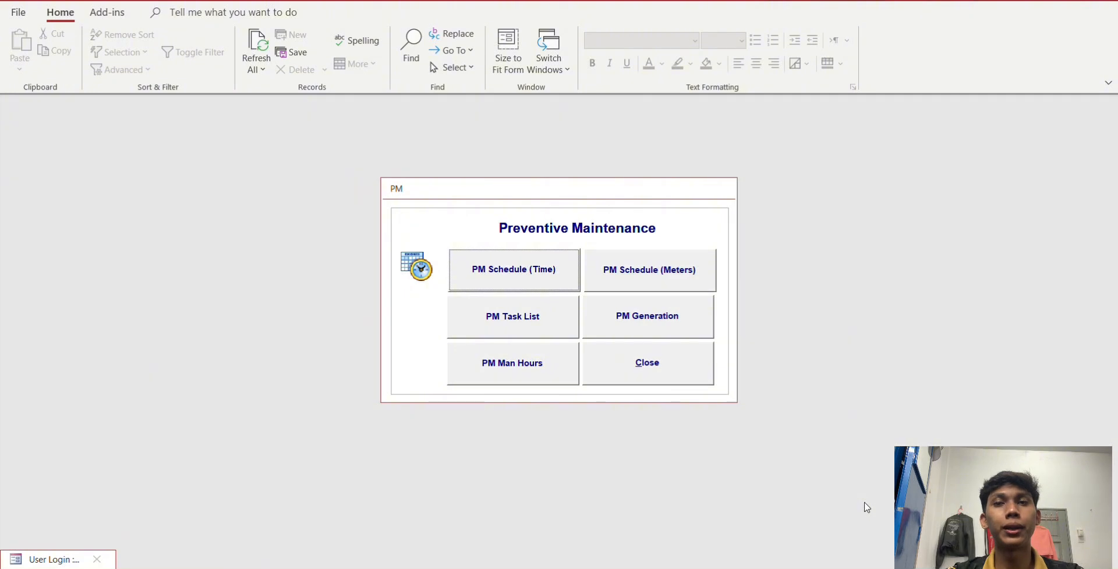
{"action": "left_click", "coordinate": [653, 363]}
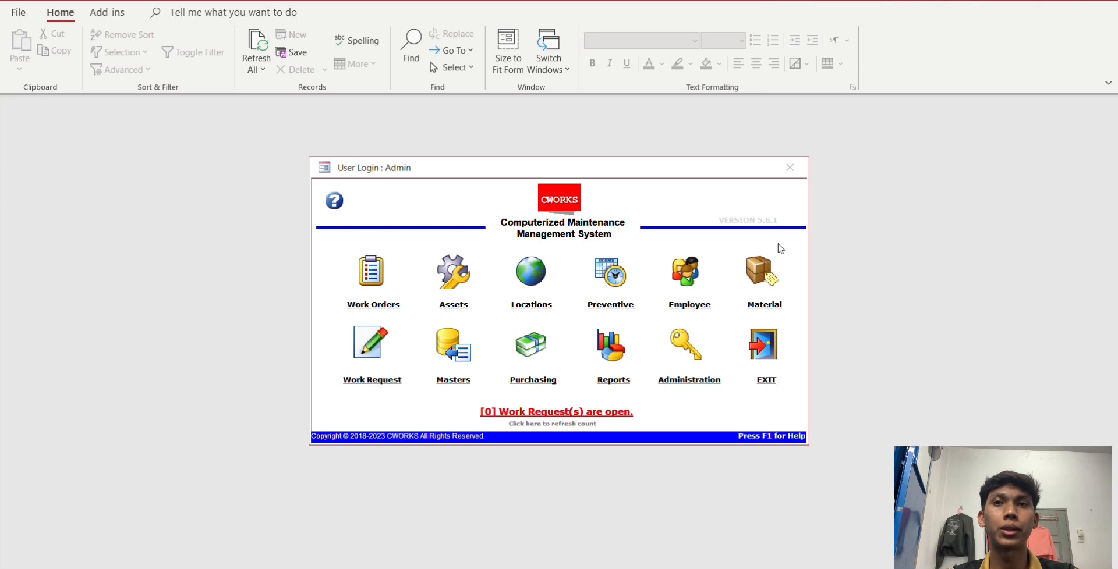
Step: View the blank New Work Request form from the work order request list and close it without saving
{"action": "left_click", "coordinate": [357, 352]}
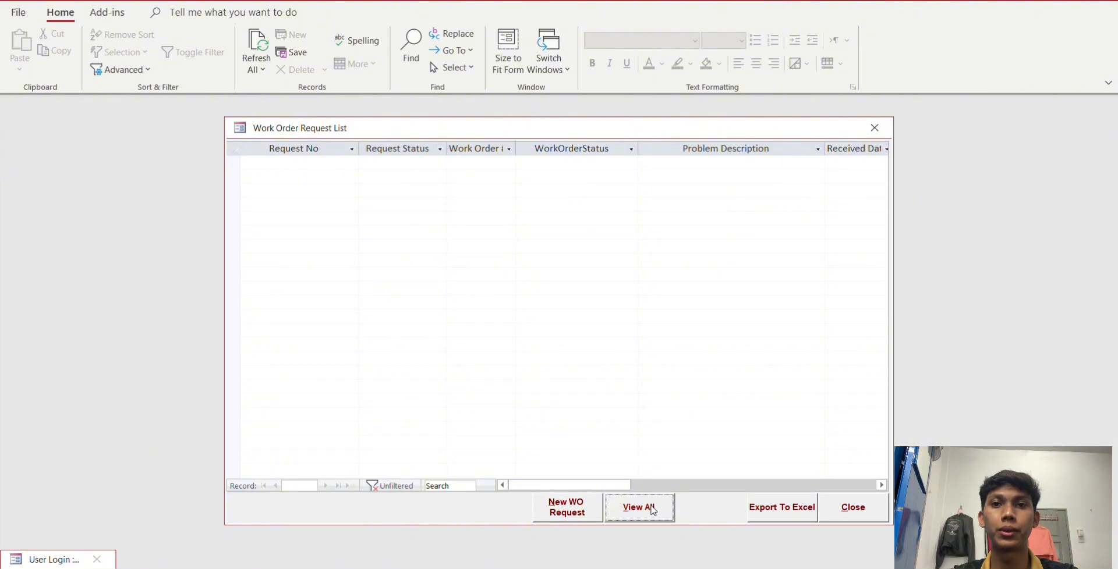
{"action": "left_click", "coordinate": [587, 509]}
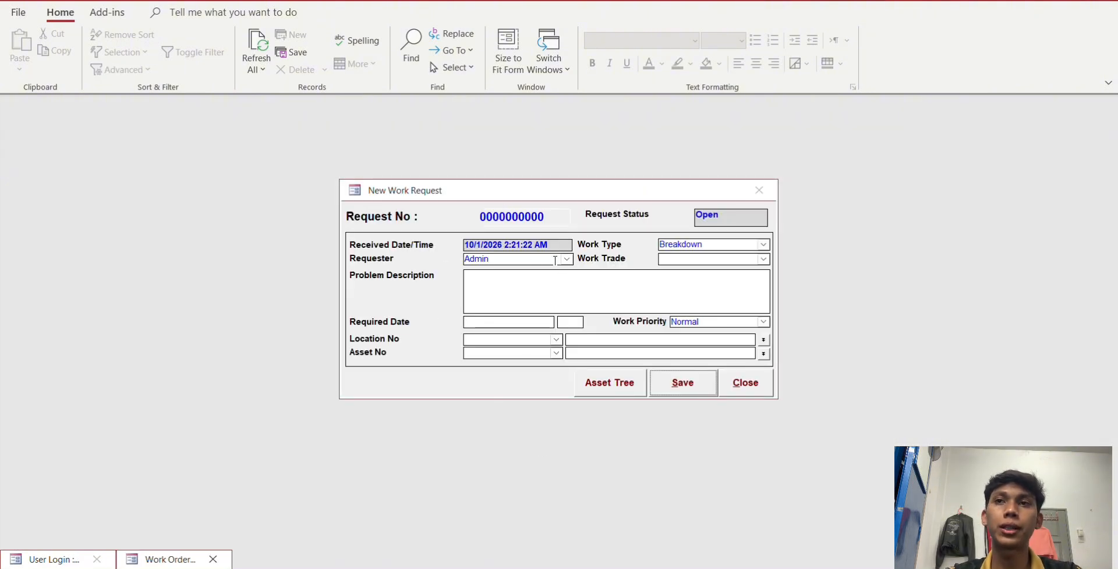
{"action": "left_click", "coordinate": [745, 383]}
Step: Show all work requests, review the stopped workshop fan request and return to the main menu
{"action": "left_click", "coordinate": [653, 511]}
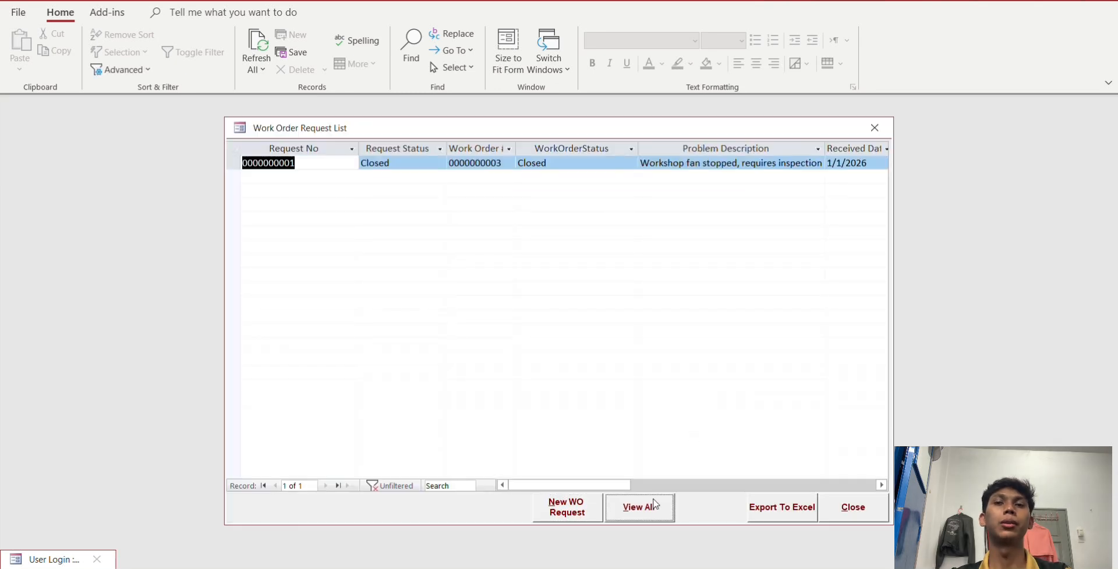
{"action": "double_click", "coordinate": [320, 163]}
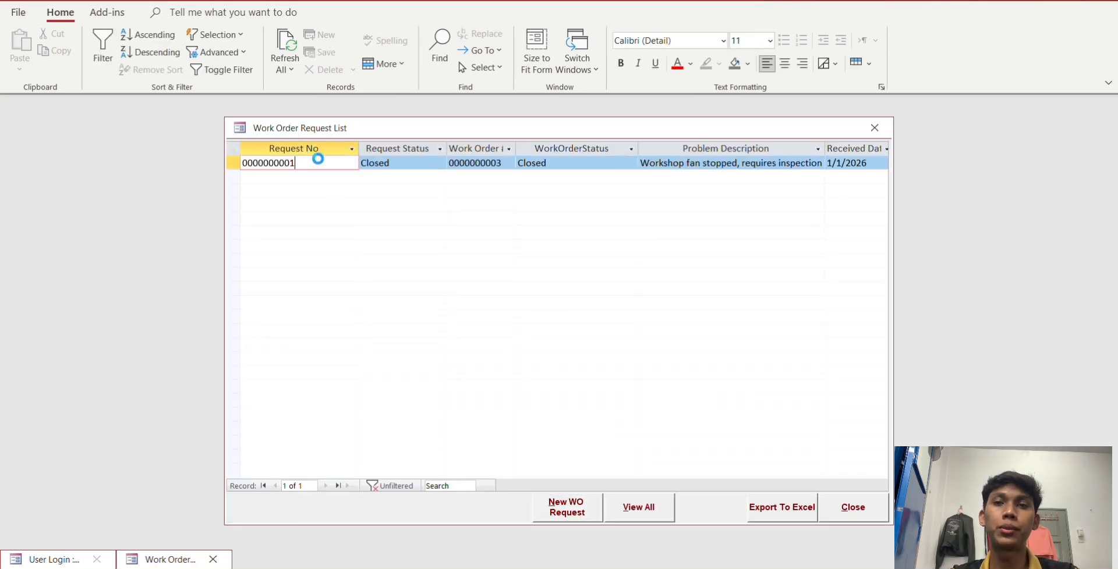
{"action": "left_click", "coordinate": [323, 164]}
{"action": "left_click", "coordinate": [407, 343]}
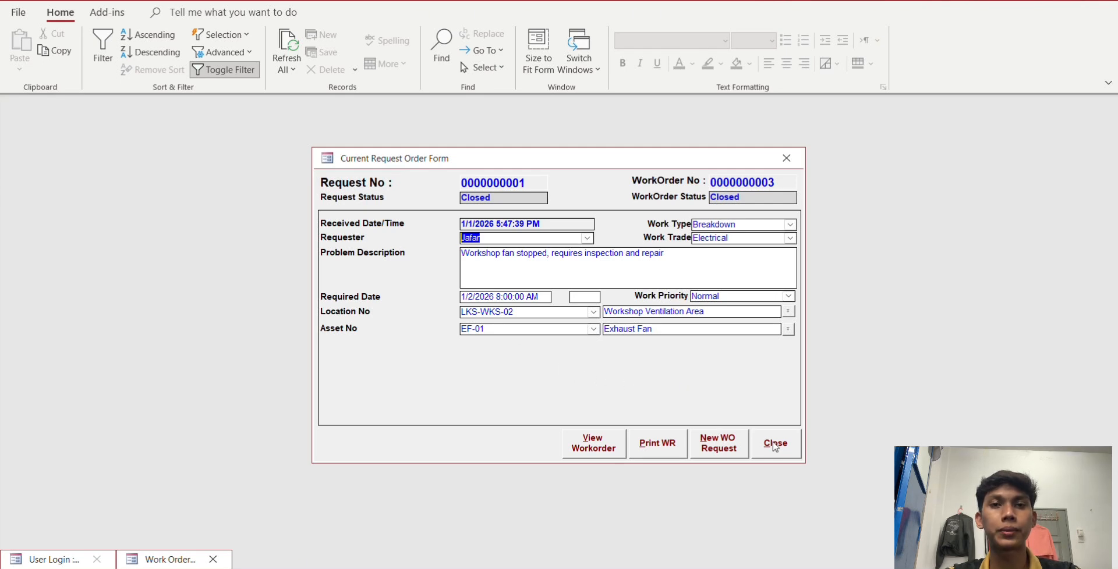
{"action": "left_click", "coordinate": [774, 446]}
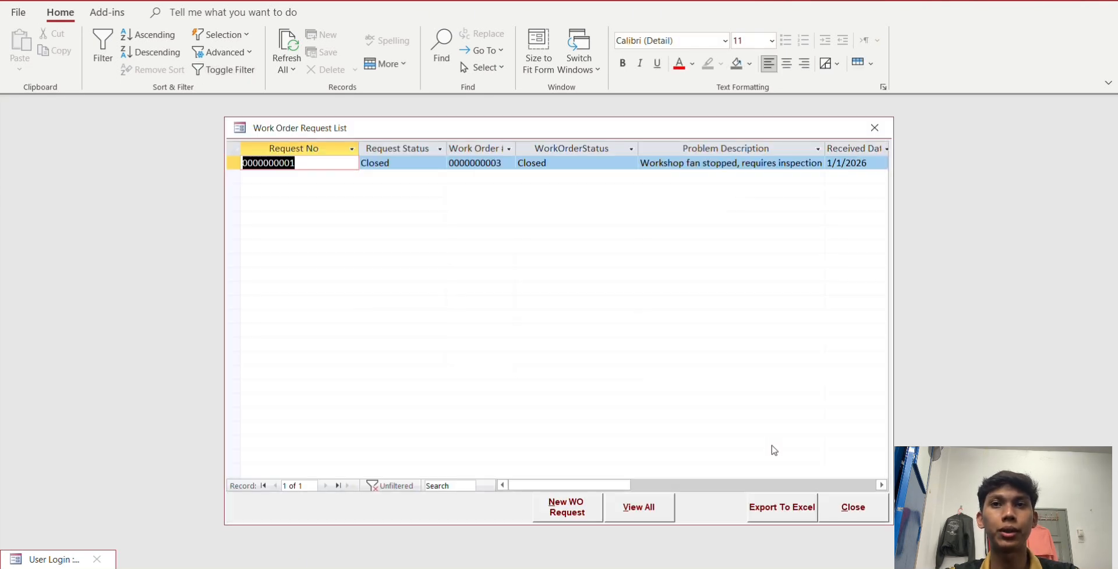
{"action": "left_click", "coordinate": [833, 512]}
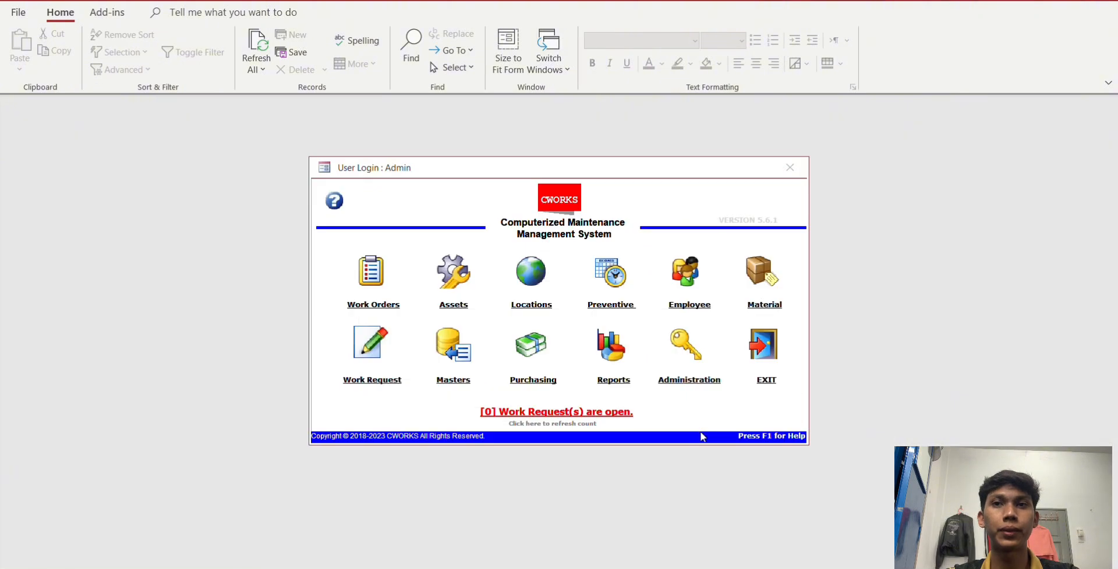
{"action": "left_click", "coordinate": [358, 337]}
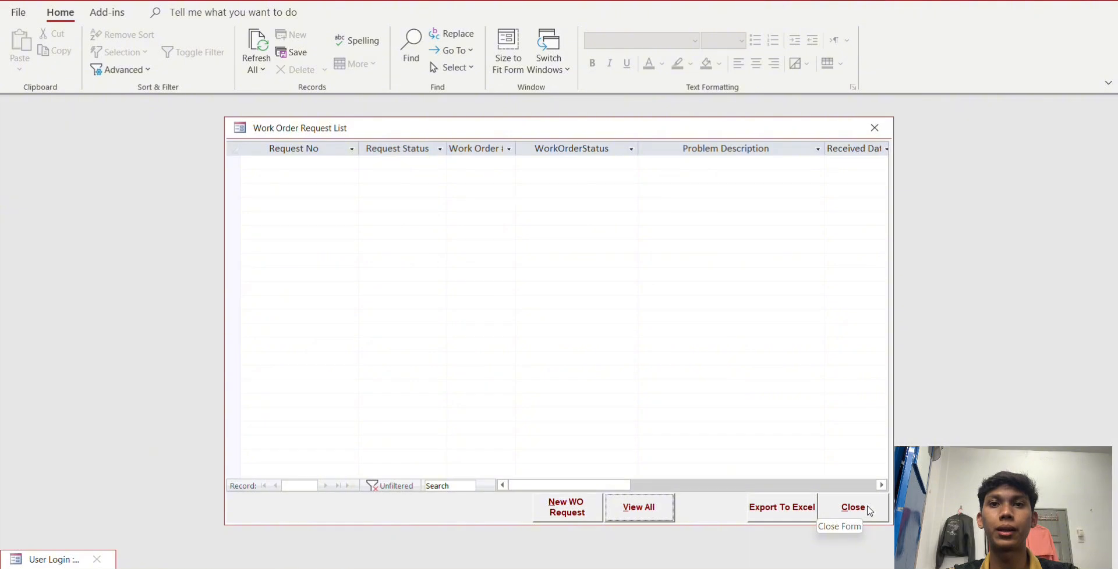
{"action": "left_click", "coordinate": [872, 509]}
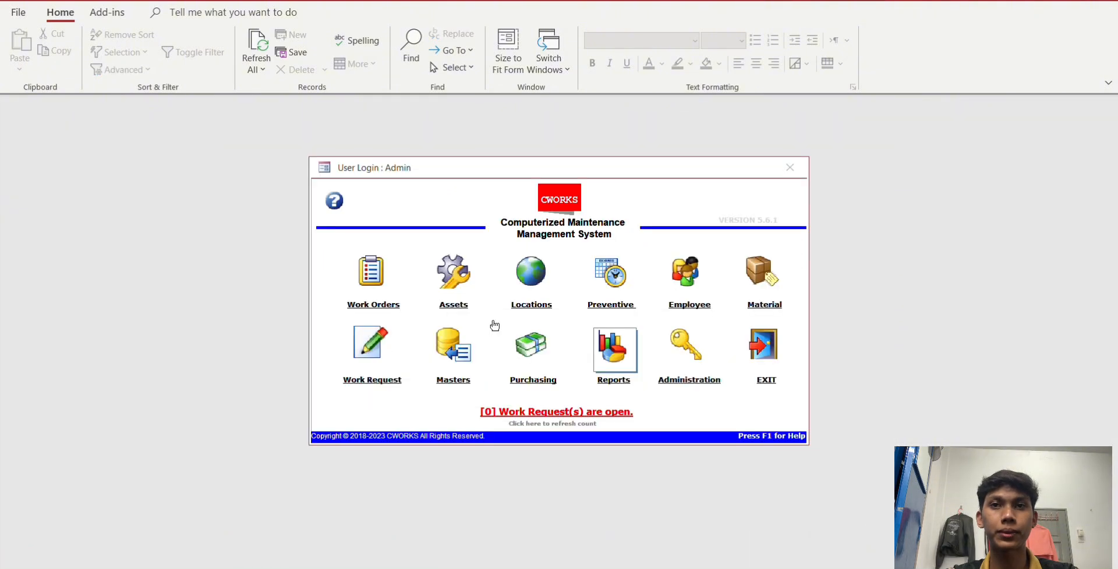
Step: View the blank New Work Order form from the work order list and close it without saving
{"action": "left_click", "coordinate": [363, 270]}
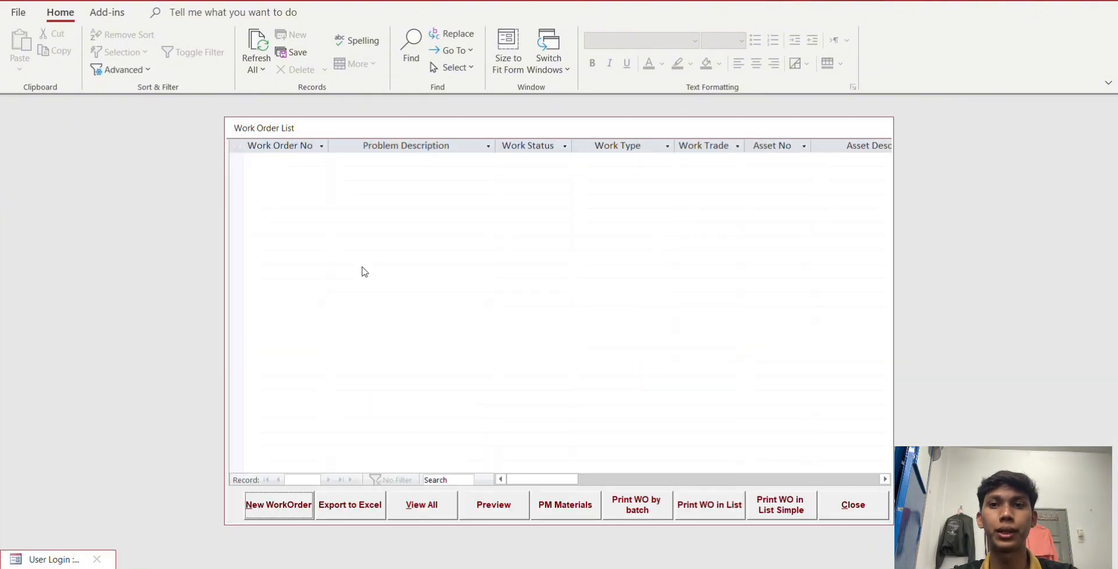
{"action": "left_click", "coordinate": [301, 512]}
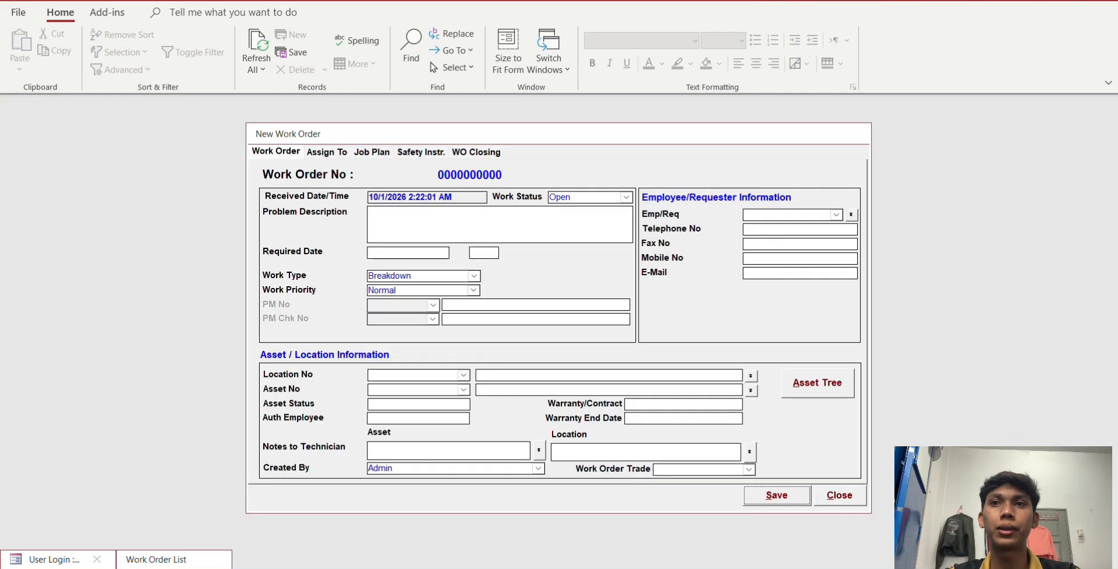
{"action": "left_click", "coordinate": [838, 496]}
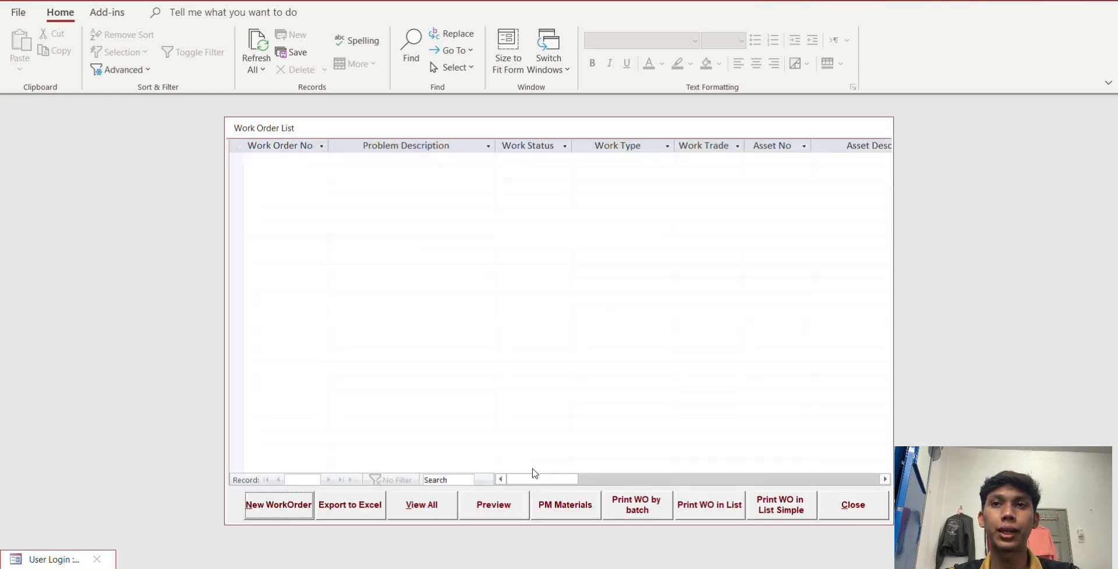
Step: Show all work orders and open the closing details of the stopped workshop fan's breakdown order
{"action": "left_click", "coordinate": [434, 505]}
{"action": "double_click", "coordinate": [306, 163]}
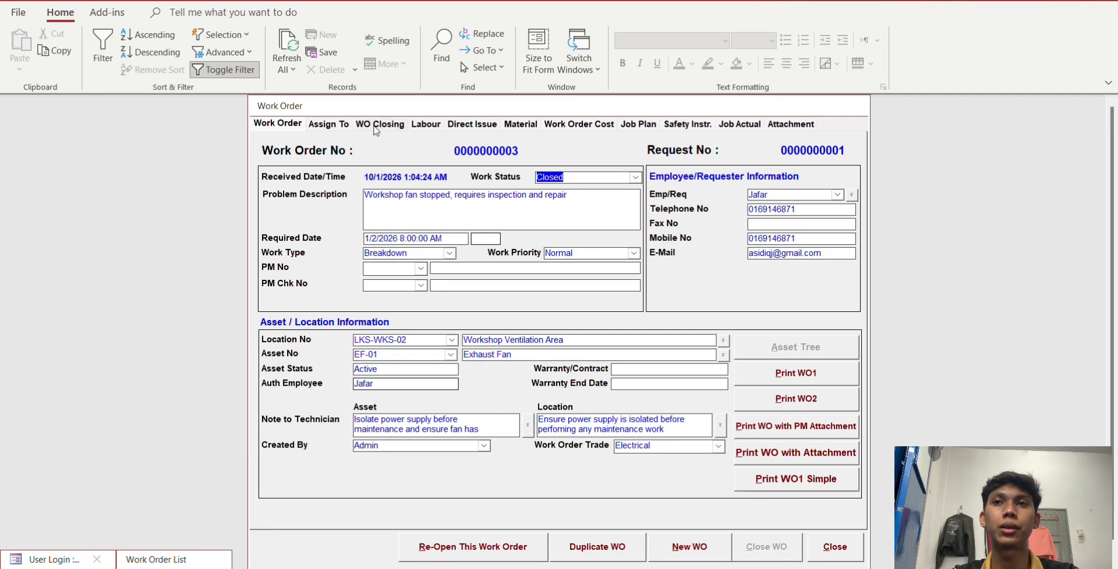
{"action": "left_click", "coordinate": [367, 125]}
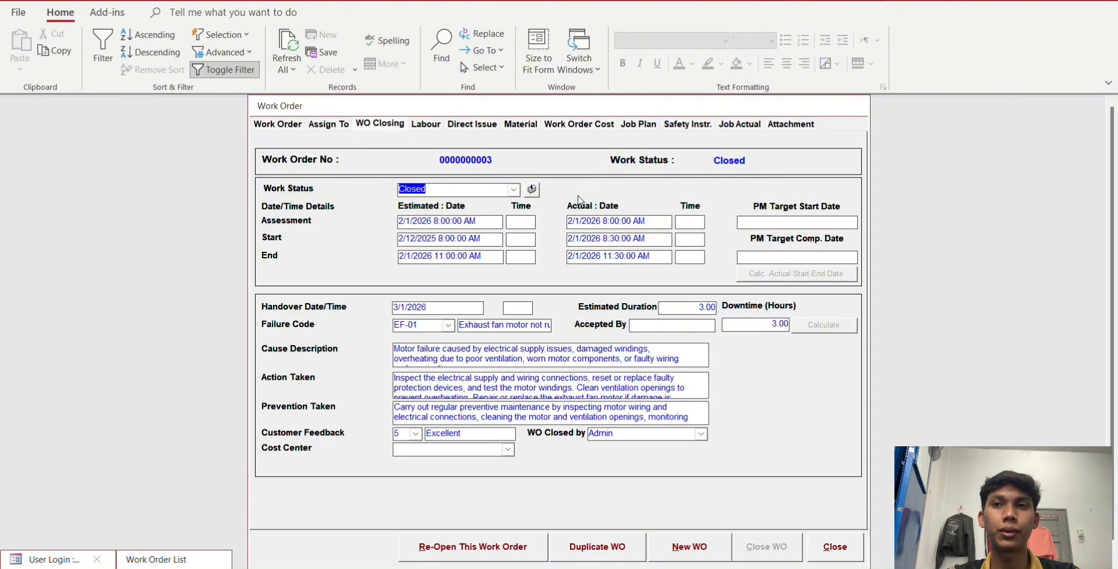
Step: Examine the work order's status choices, estimated assessment and end dates, handover date, failure code and cause description
{"action": "left_click", "coordinate": [514, 189]}
{"action": "left_click", "coordinate": [515, 190]}
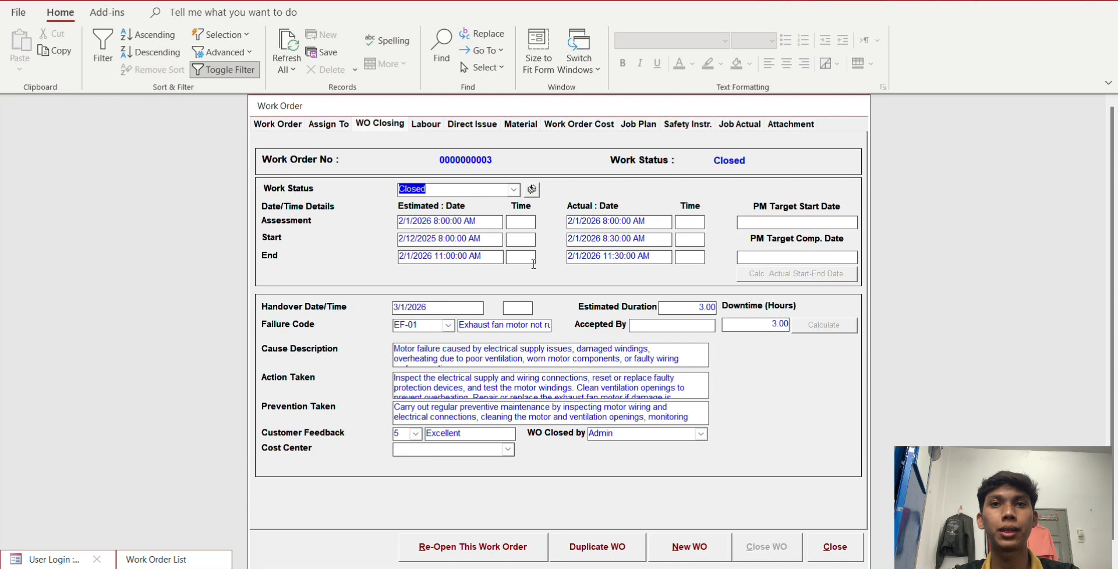
{"action": "left_click", "coordinate": [486, 222]}
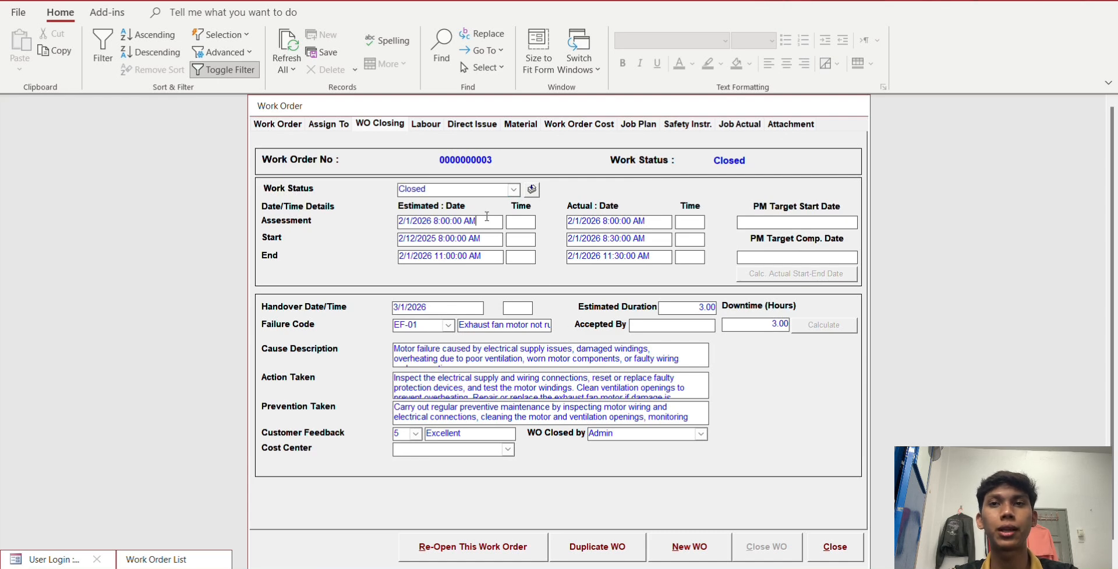
{"action": "left_click", "coordinate": [485, 257]}
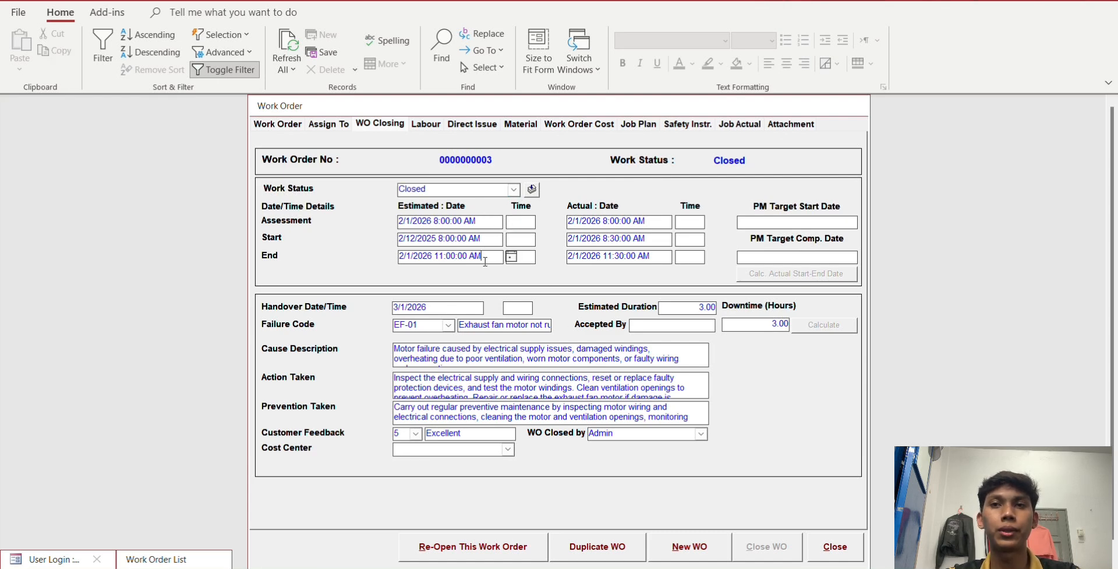
{"action": "left_click", "coordinate": [445, 305]}
{"action": "left_click", "coordinate": [501, 350]}
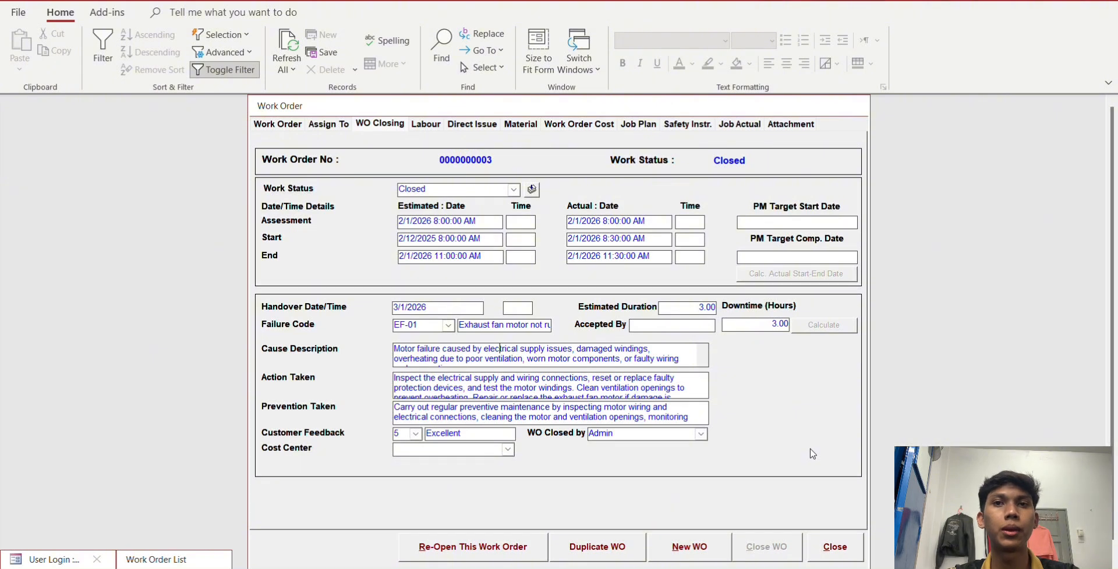
Step: Read the rest of the work order's cause description, and close the order and the work order list
{"action": "left_click_drag", "start_coordinate": [534, 359], "coordinate": [767, 403]}
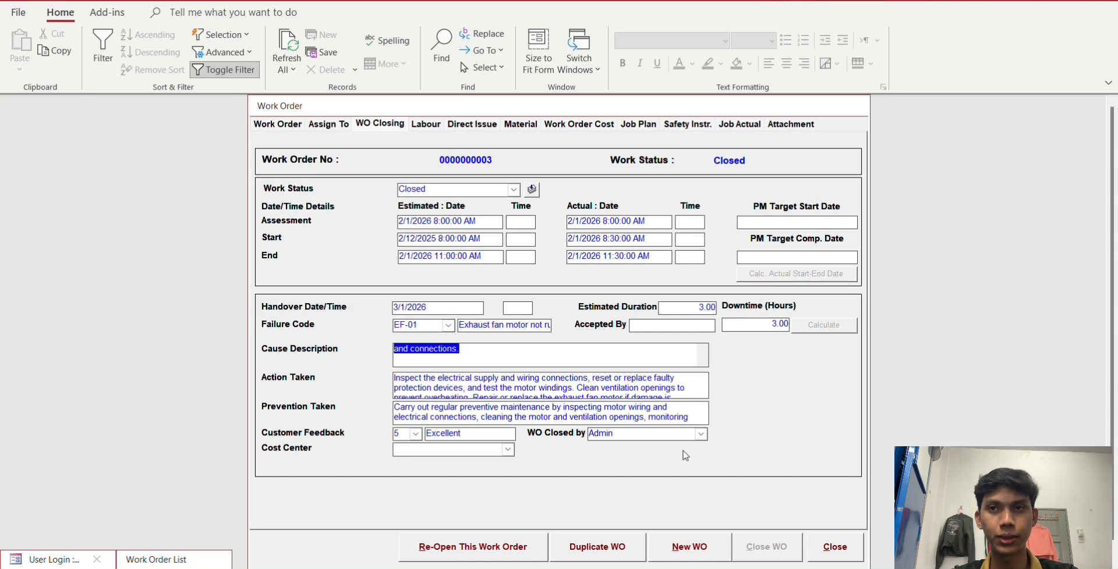
{"action": "left_click", "coordinate": [834, 547]}
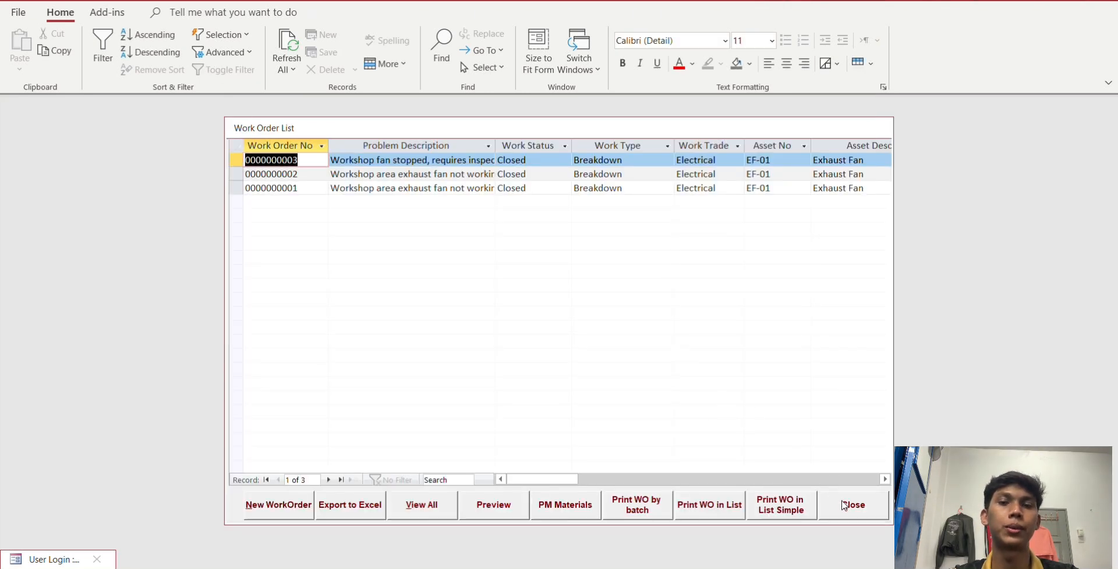
{"action": "left_click", "coordinate": [844, 506]}
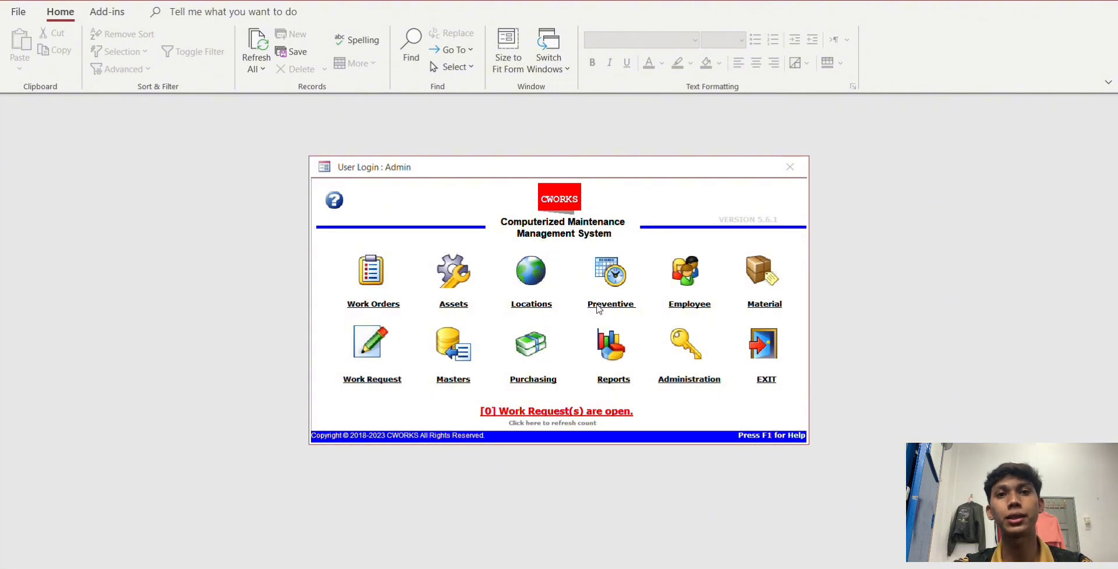
Step: Show all work orders once more to check their work status and return to the main menu
{"action": "left_click", "coordinate": [615, 348]}
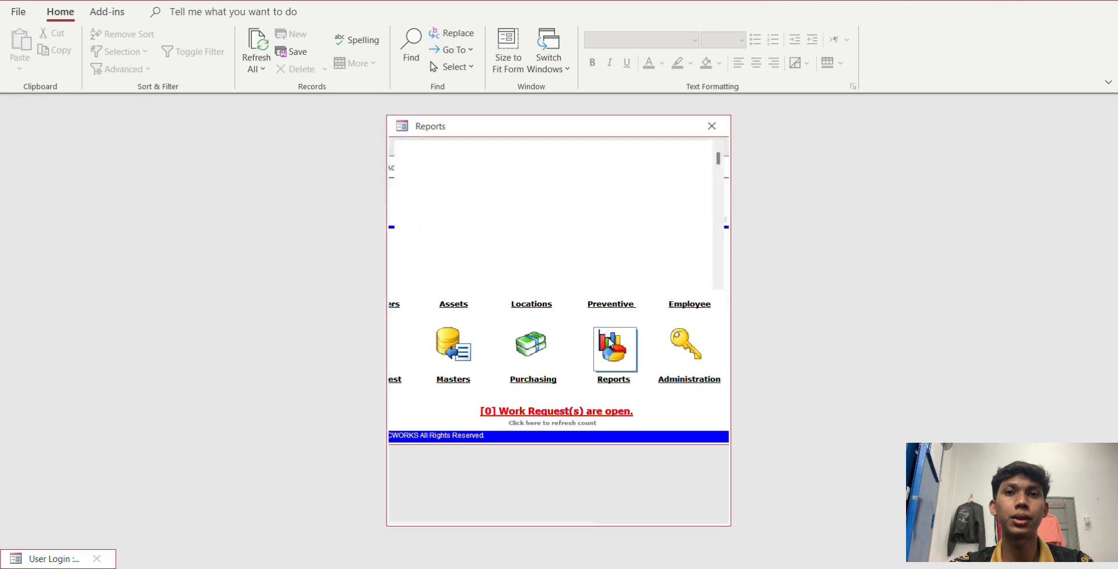
{"action": "left_click", "coordinate": [697, 505]}
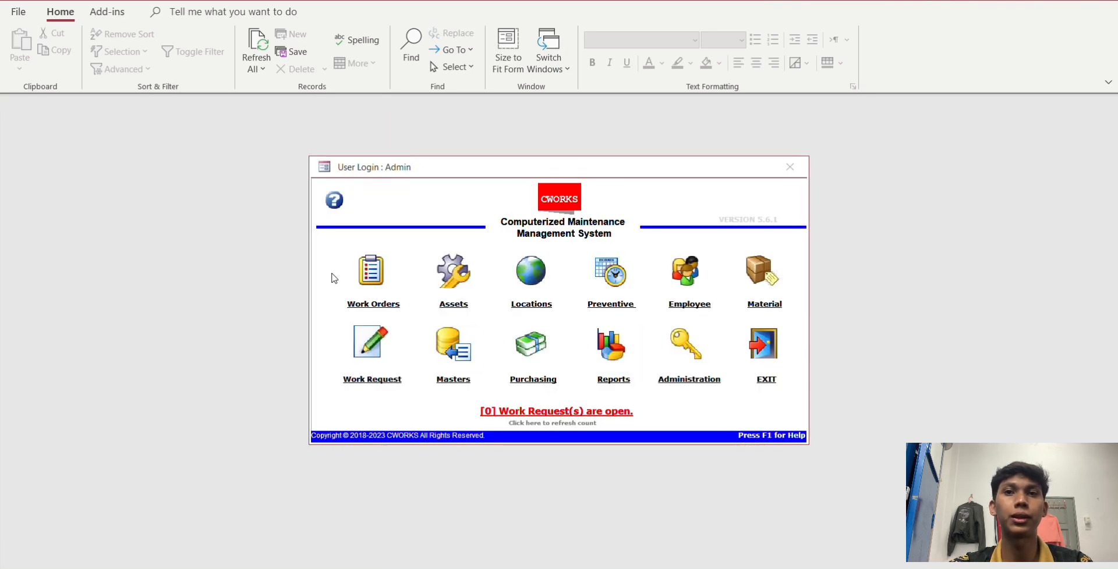
{"action": "left_click", "coordinate": [370, 273]}
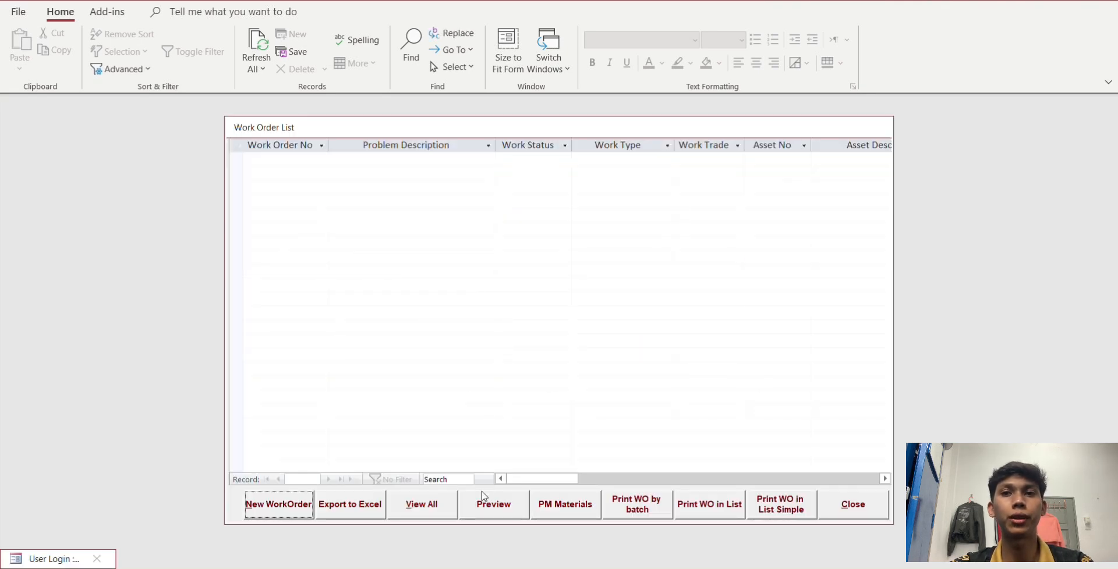
{"action": "left_click", "coordinate": [448, 505]}
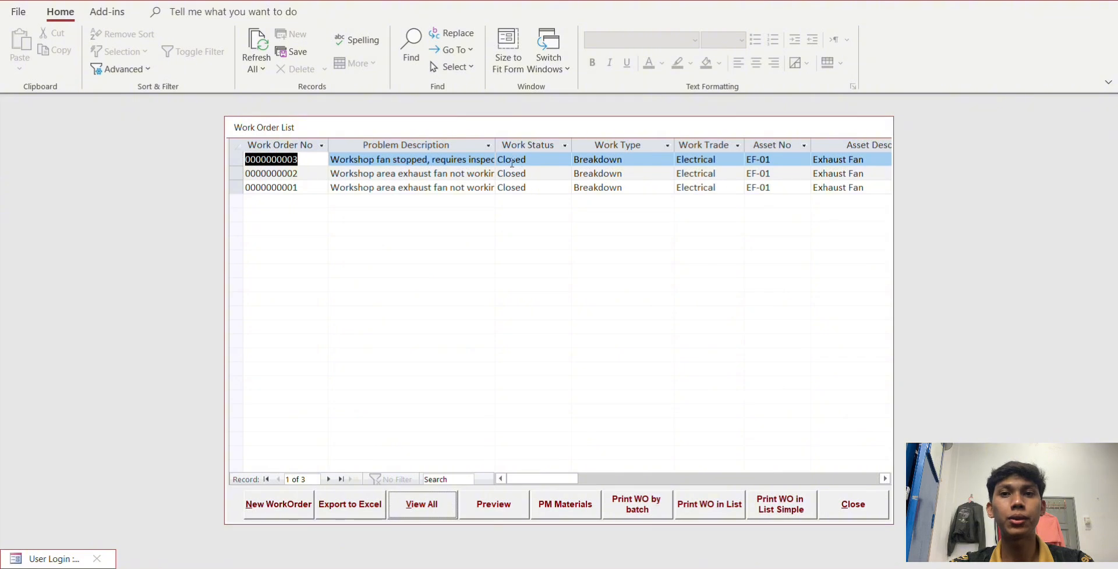
{"action": "left_click", "coordinate": [850, 510]}
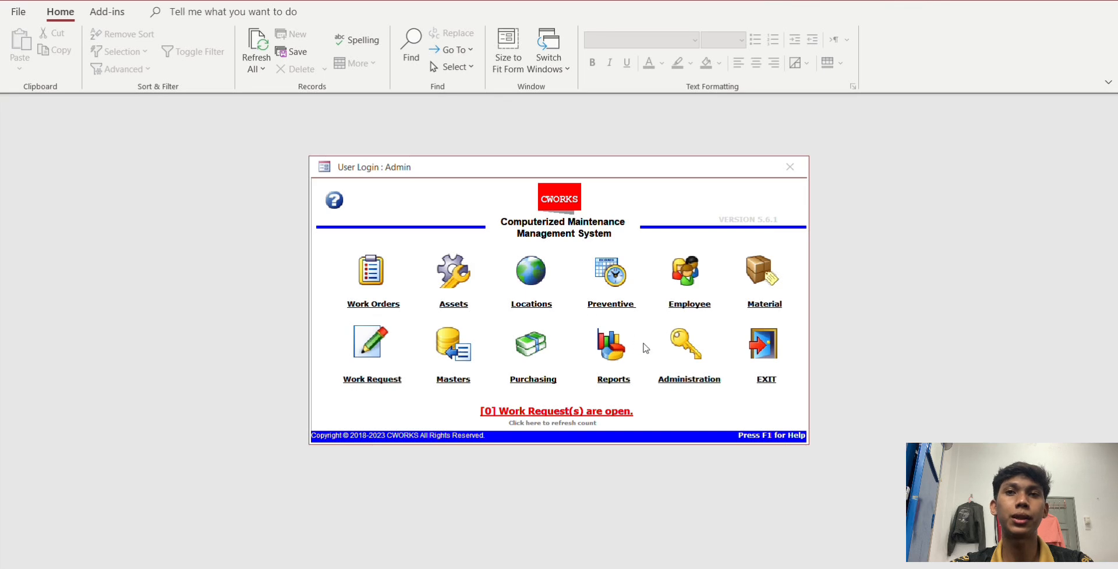
Step: Browse the available reports and select the Failure Type Analysis report in the Asset group
{"action": "left_click", "coordinate": [615, 353]}
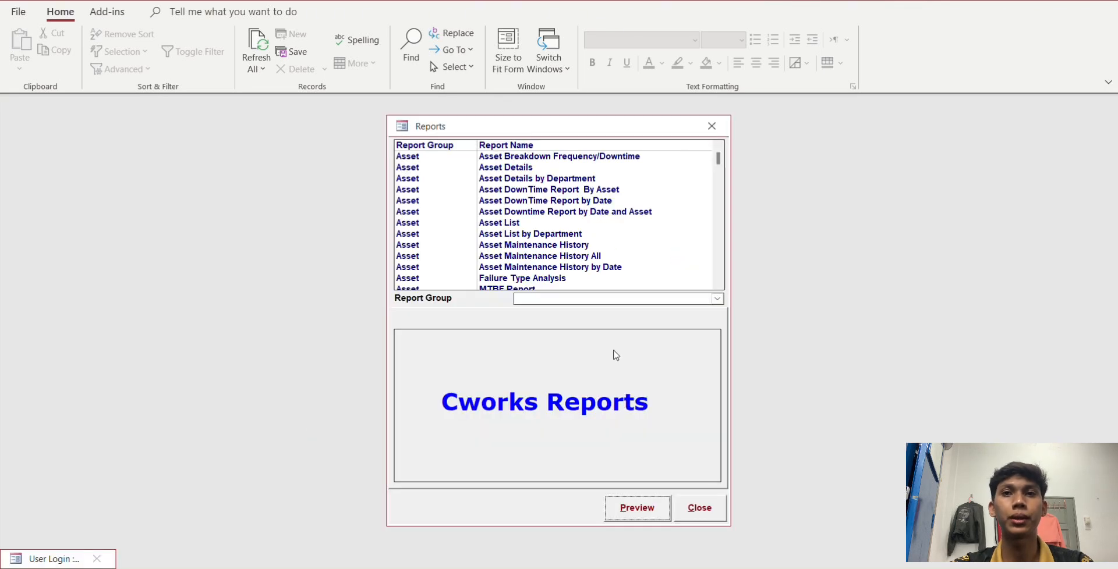
{"action": "scroll", "coordinate": [531, 277], "scroll_direction": "down", "scroll_amount": 3}
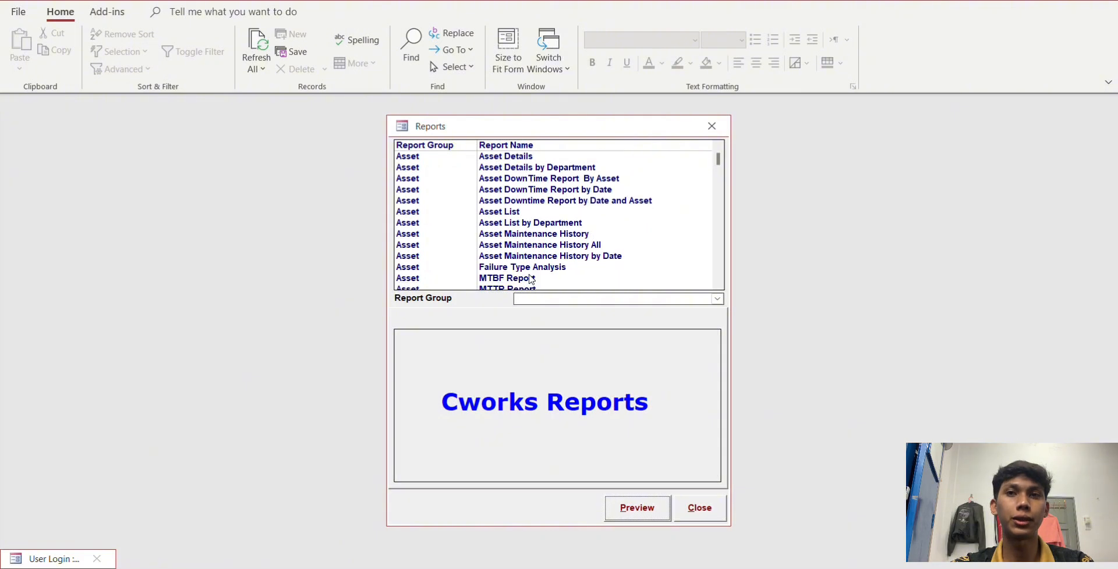
{"action": "scroll", "coordinate": [531, 281], "scroll_direction": "down", "scroll_amount": 6}
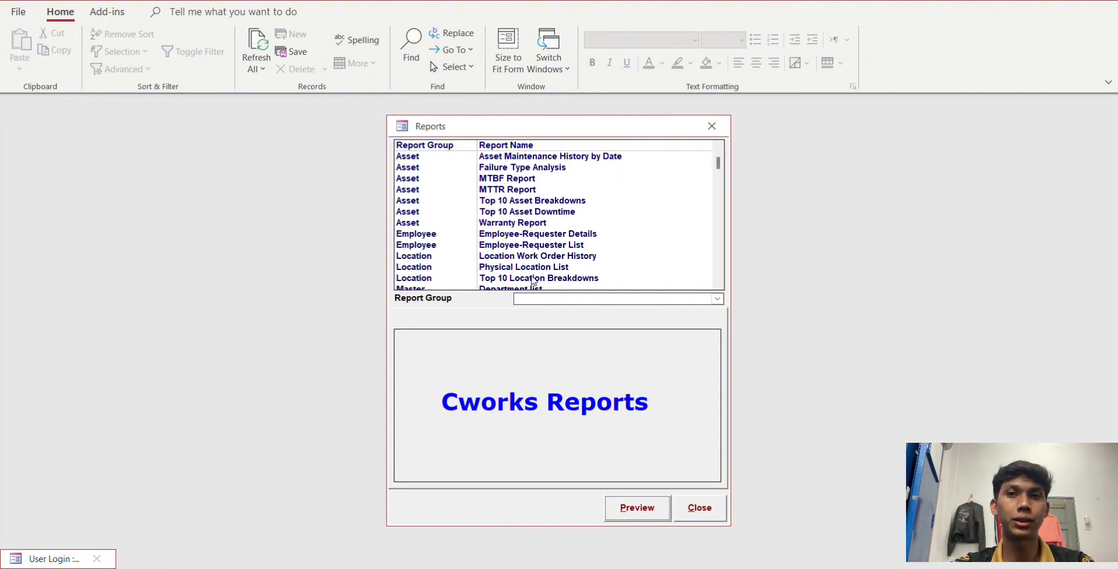
{"action": "scroll", "coordinate": [550, 240], "scroll_direction": "down", "scroll_amount": 1}
{"action": "scroll", "coordinate": [554, 227], "scroll_direction": "up", "scroll_amount": 7}
{"action": "scroll", "coordinate": [558, 210], "scroll_direction": "up", "scroll_amount": 3}
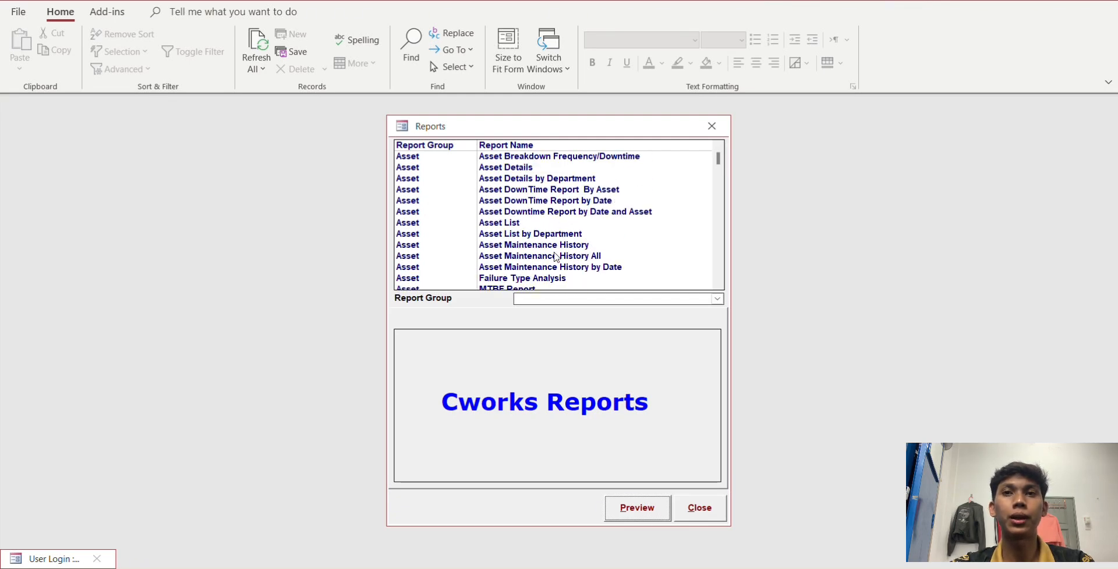
{"action": "left_click", "coordinate": [545, 279]}
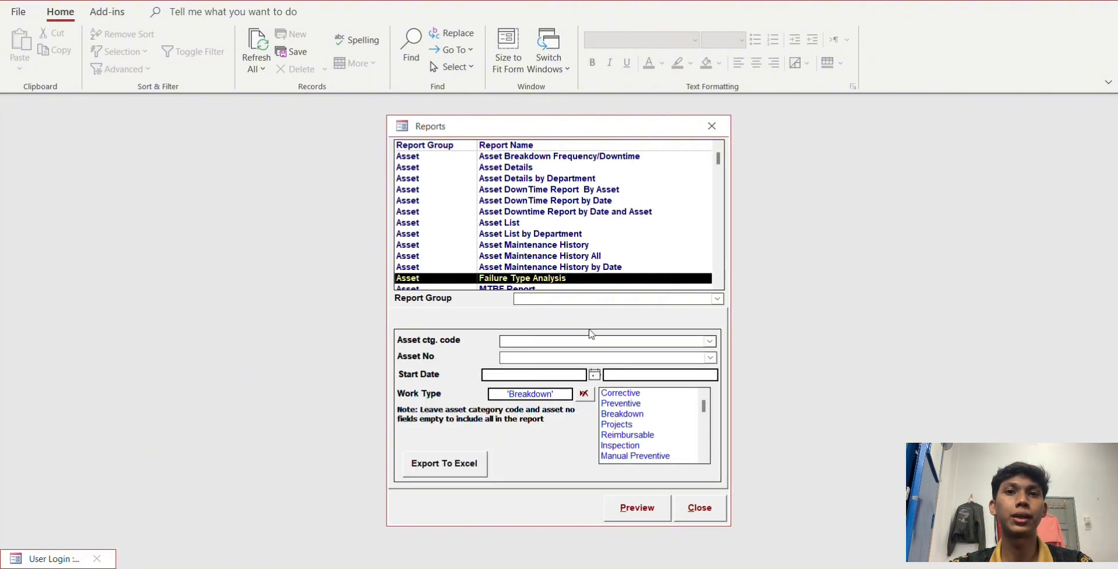
Step: Set the failure type analysis date range from 1/1/2026 to 3/1/2026
{"action": "left_click", "coordinate": [594, 375]}
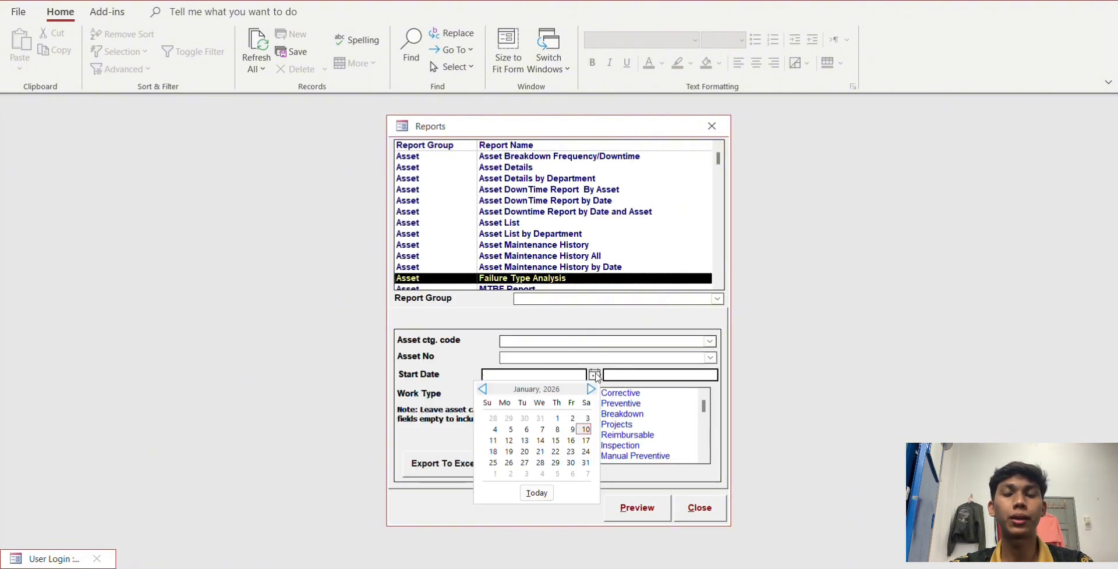
{"action": "left_click", "coordinate": [594, 376]}
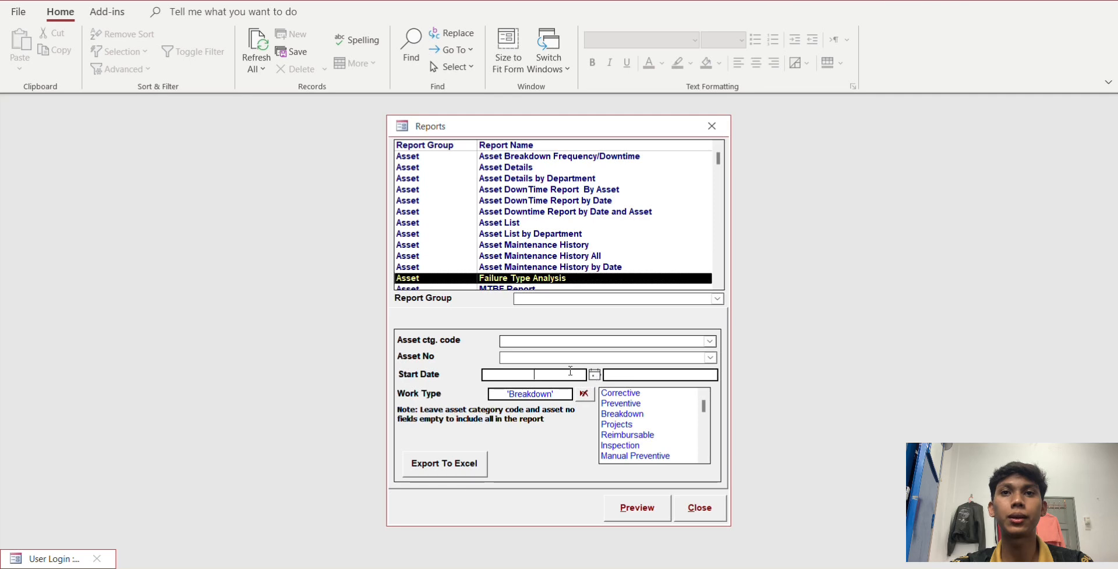
{"action": "left_click", "coordinate": [594, 376]}
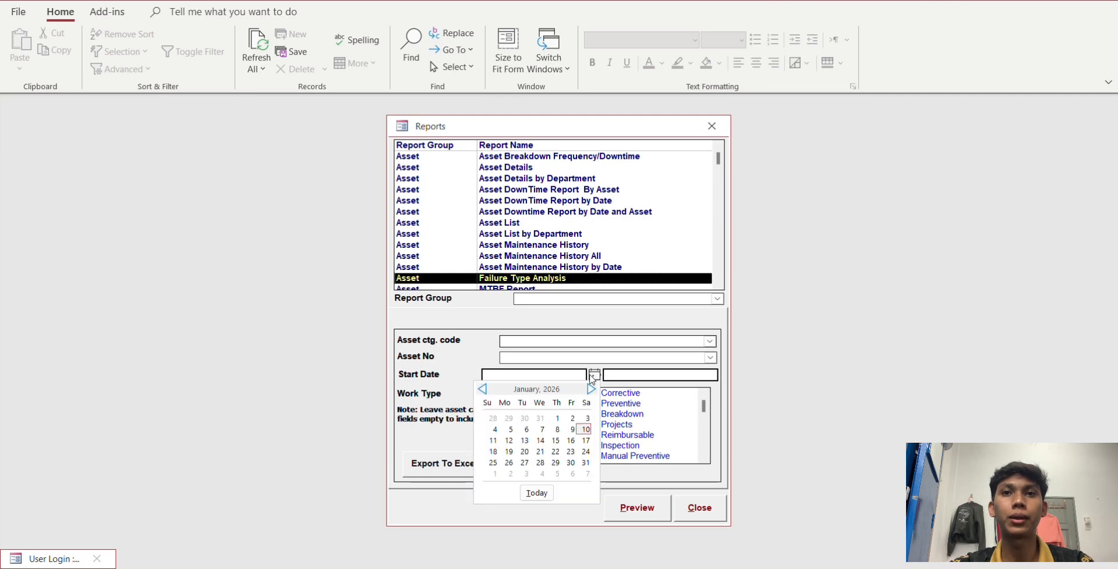
{"action": "left_click", "coordinate": [558, 418]}
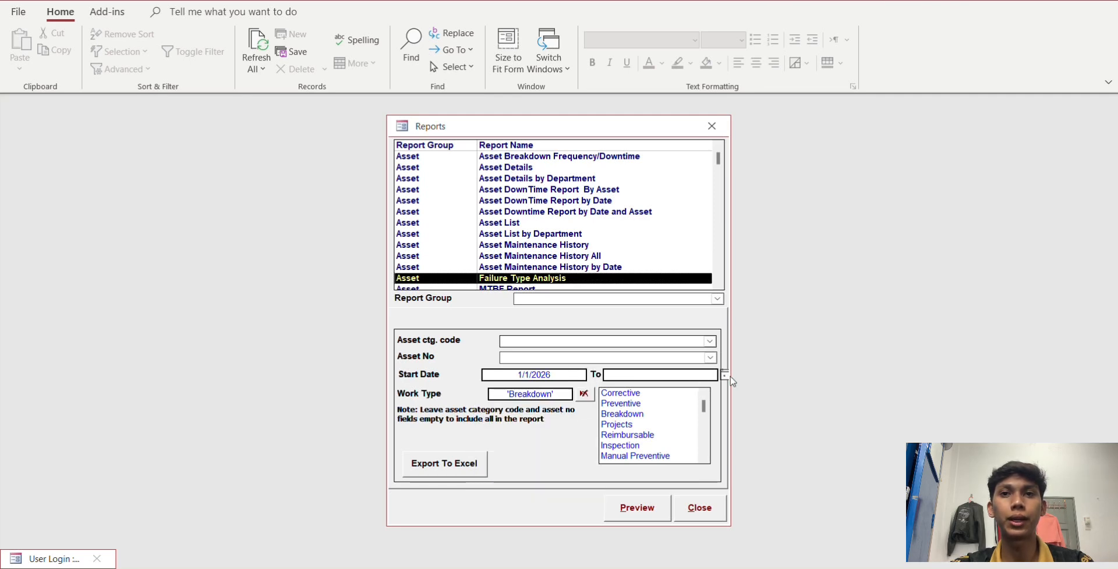
{"action": "left_click", "coordinate": [576, 375]}
{"action": "left_click", "coordinate": [594, 378]}
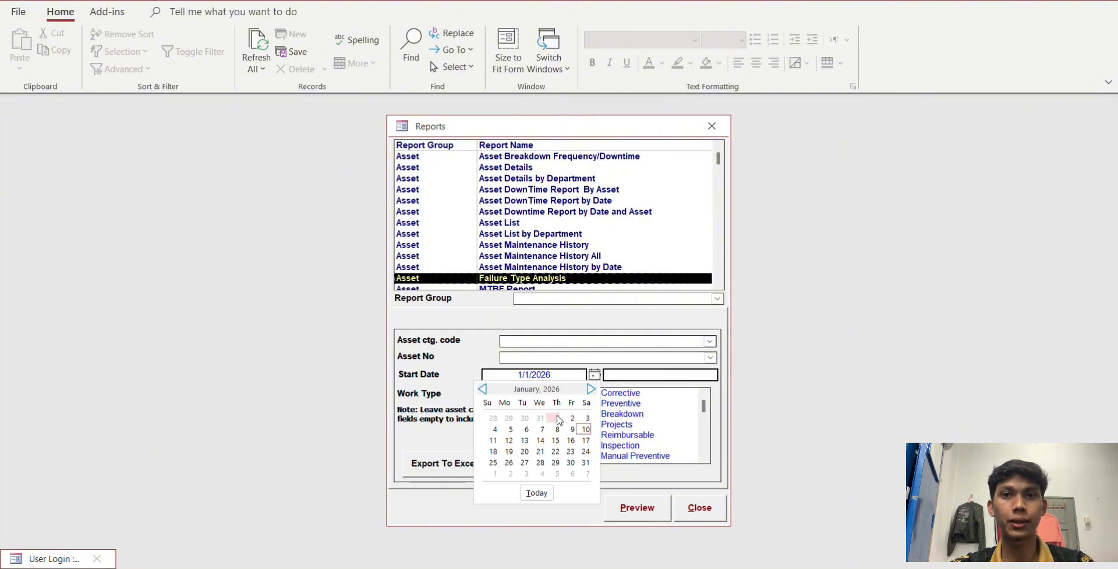
{"action": "left_click", "coordinate": [572, 418]}
{"action": "left_click", "coordinate": [716, 375]}
{"action": "left_click", "coordinate": [725, 376]}
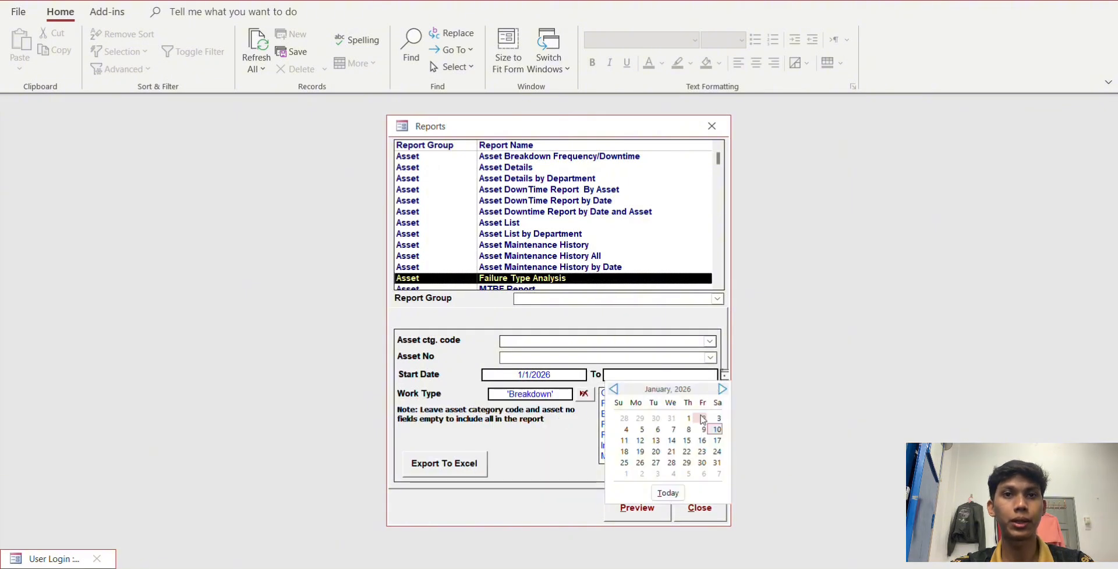
{"action": "left_click", "coordinate": [715, 415]}
Step: Export the failure type analysis to Excel and examine the downtime chart by failure type
{"action": "left_click", "coordinate": [464, 464]}
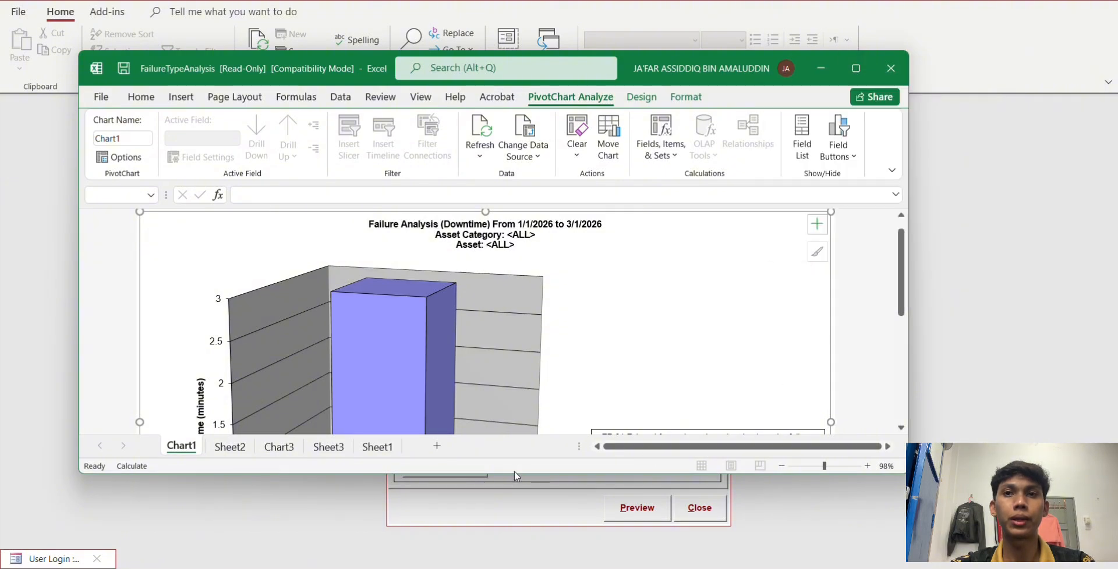
{"action": "left_click_drag", "start_coordinate": [504, 474], "coordinate": [494, 568]}
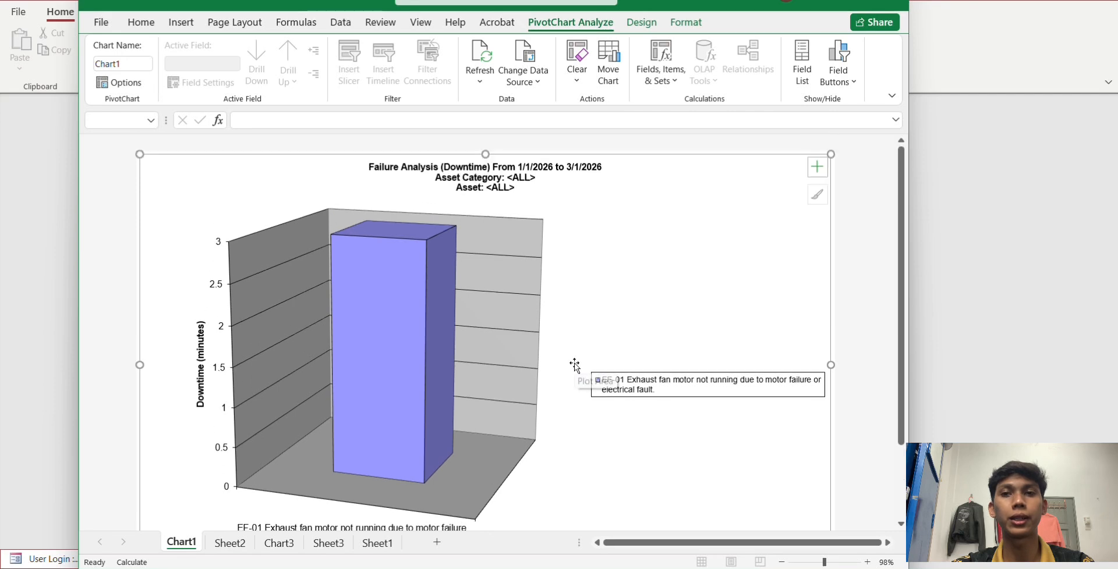
{"action": "scroll", "coordinate": [495, 341], "scroll_direction": "down", "scroll_amount": 3}
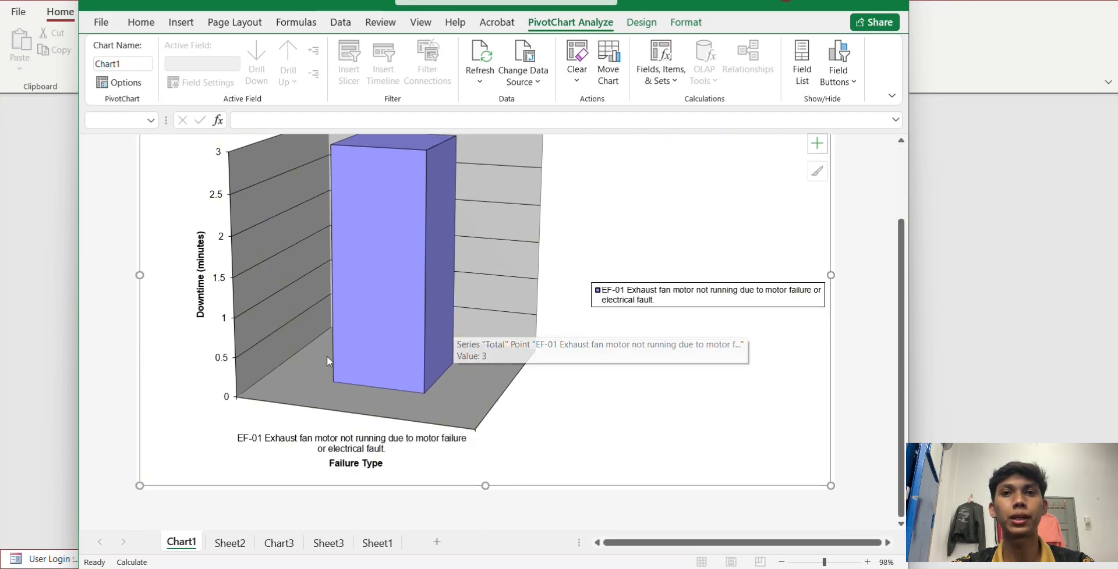
{"action": "scroll", "coordinate": [379, 367], "scroll_direction": "up", "scroll_amount": 2}
{"action": "scroll", "coordinate": [570, 210], "scroll_direction": "up", "scroll_amount": 1}
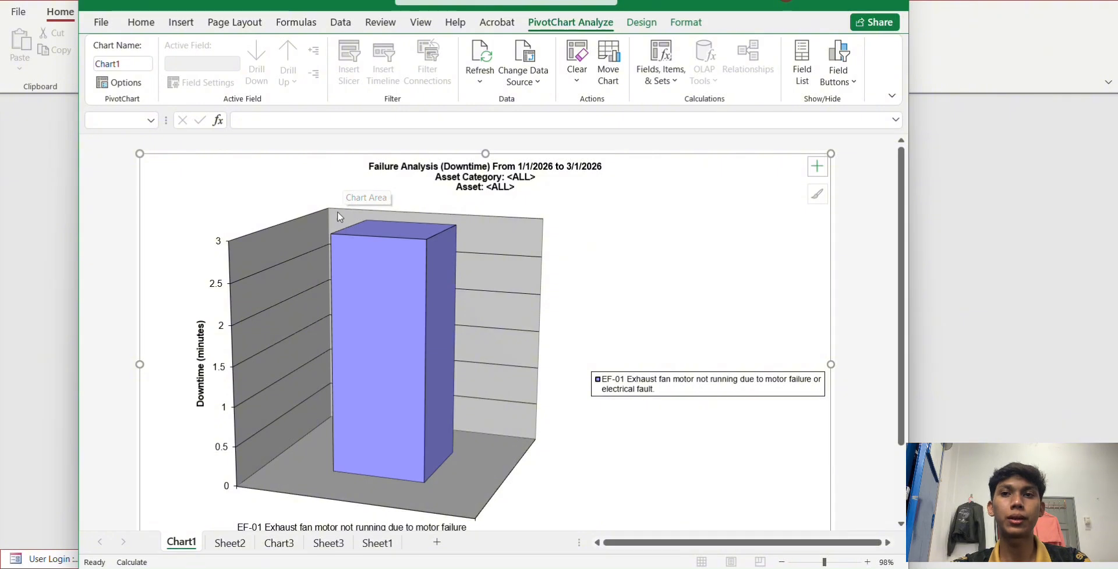
{"action": "scroll", "coordinate": [379, 221], "scroll_direction": "down", "scroll_amount": 2}
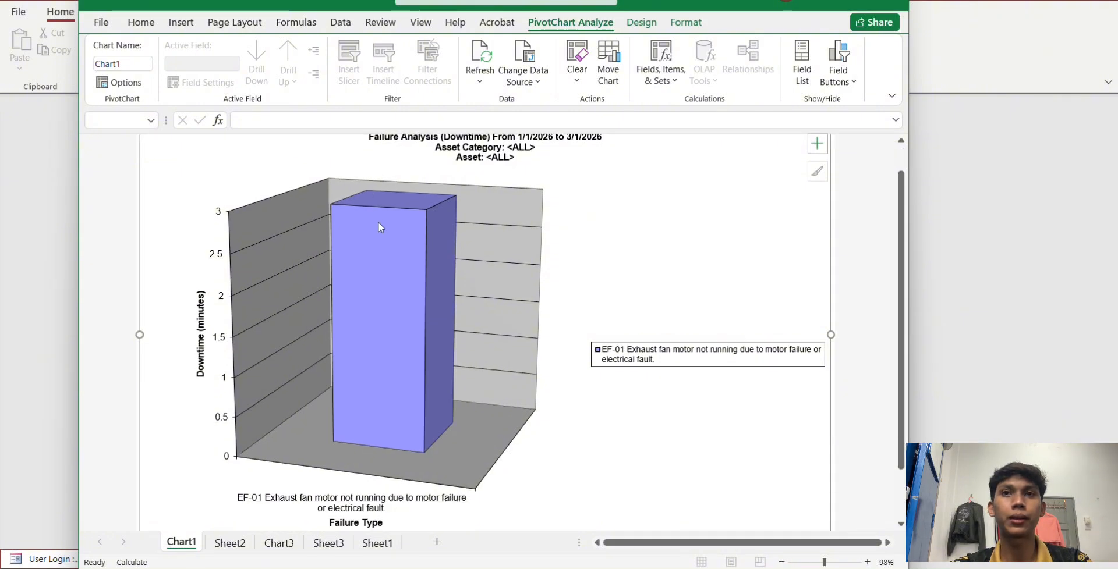
{"action": "mouse_move", "coordinate": [378, 222]}
{"action": "scroll", "coordinate": [380, 223], "scroll_direction": "up", "scroll_amount": 1}
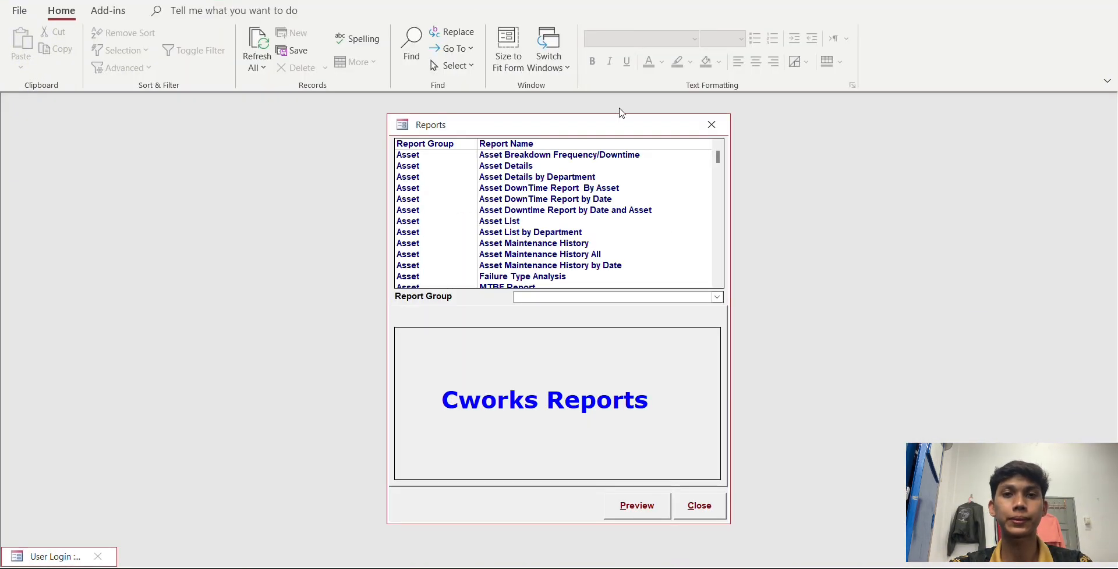
Step: Preview the Asset Maintenance History report for asset EF-01
{"action": "scroll", "coordinate": [554, 244], "scroll_direction": "down", "scroll_amount": 3}
{"action": "scroll", "coordinate": [553, 245], "scroll_direction": "up", "scroll_amount": 2}
{"action": "left_click", "coordinate": [553, 224]}
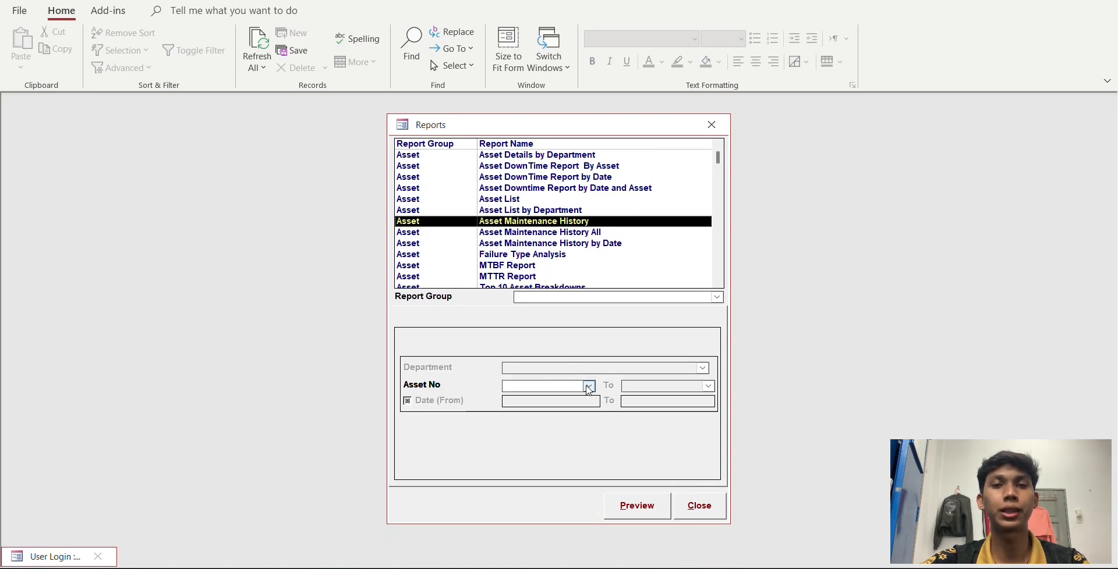
{"action": "left_click", "coordinate": [589, 387]}
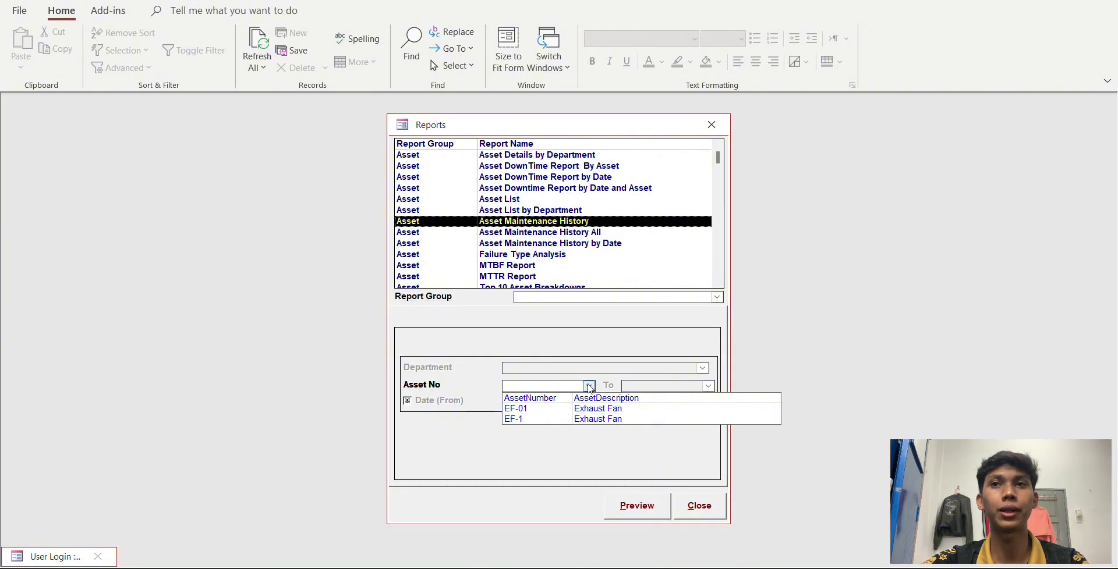
{"action": "left_click", "coordinate": [563, 409]}
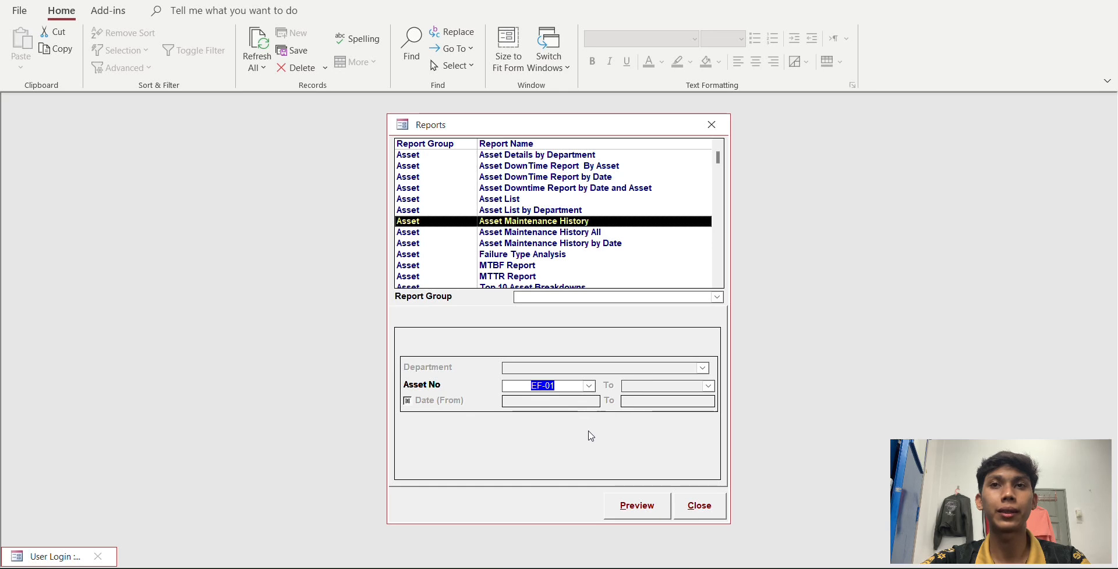
{"action": "left_click", "coordinate": [652, 508]}
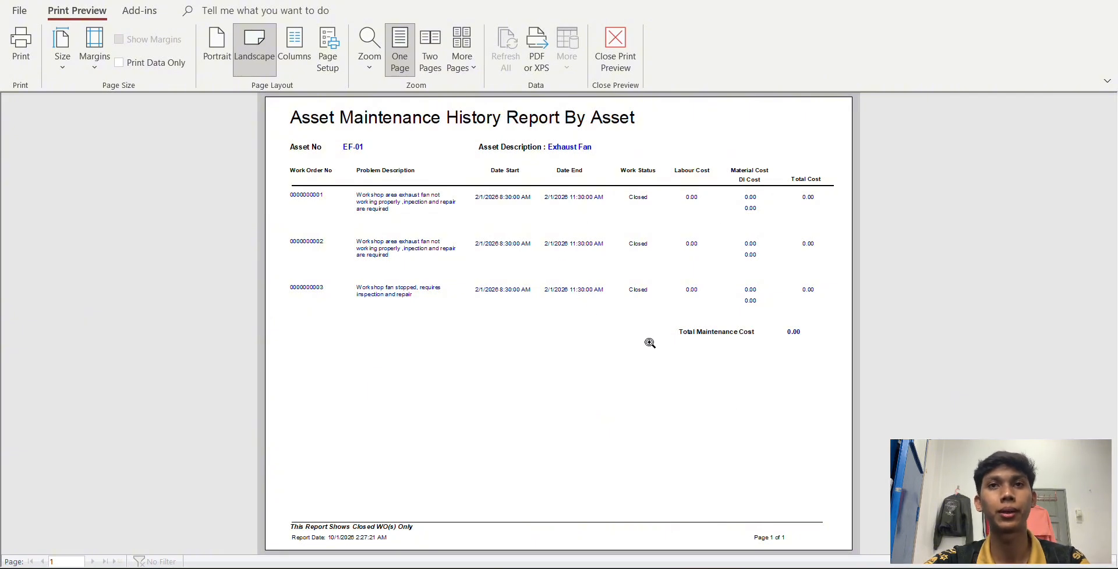
Step: Review the exhaust fan's work orders, dates and costs in the maintenance history report and close the preview
{"action": "left_click", "coordinate": [538, 217]}
{"action": "left_click", "coordinate": [629, 454]}
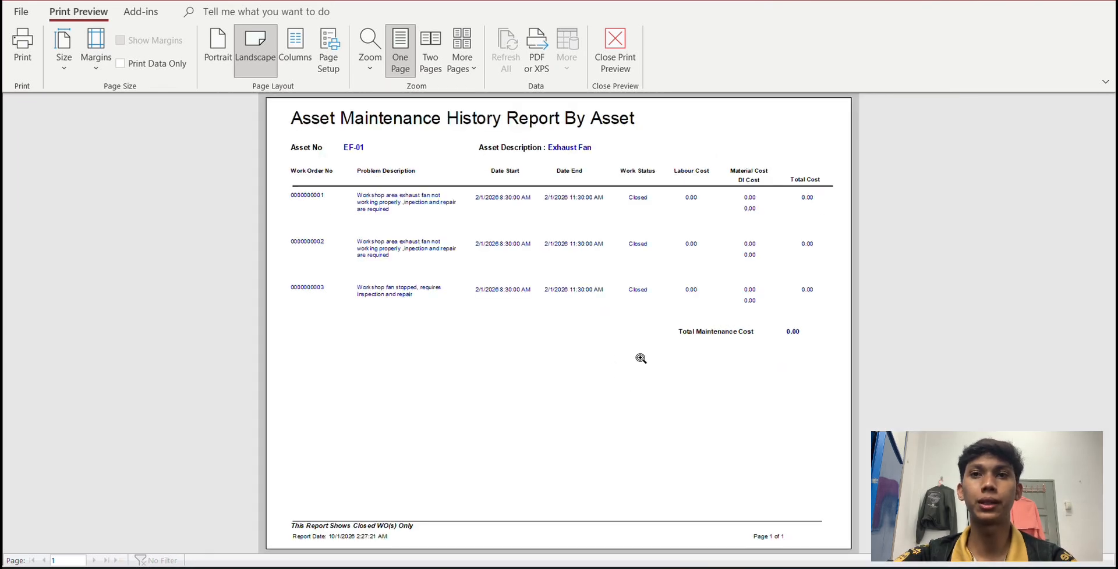
{"action": "key", "text": "Escape"}
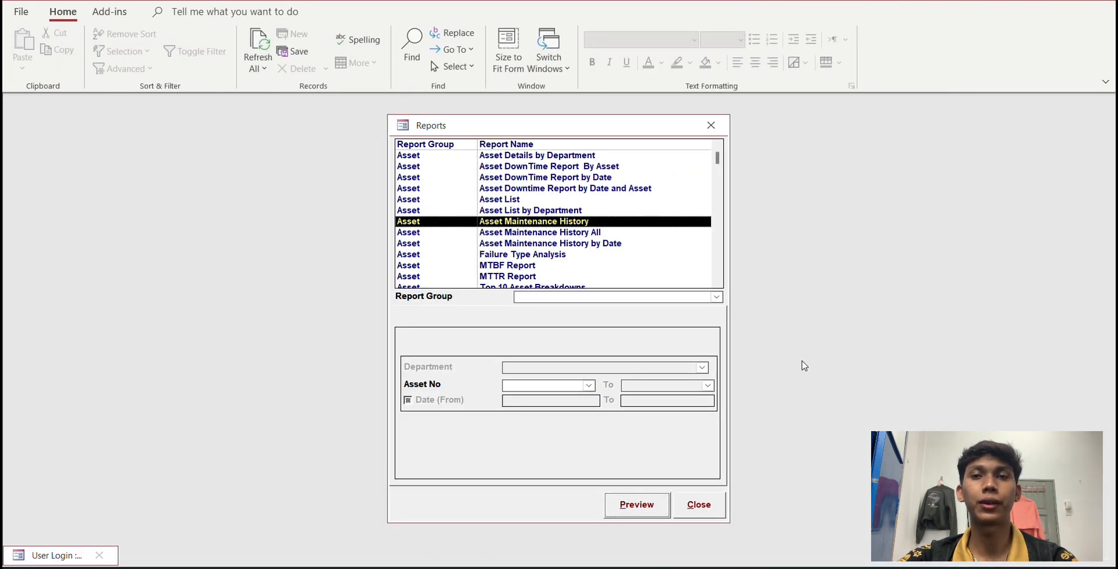
Step: Preview the Closed Work Order List report for work order dates 1/1/2026 to 3/1/2026, review its work orders and close the preview
{"action": "scroll", "coordinate": [546, 248], "scroll_direction": "down", "scroll_amount": 6}
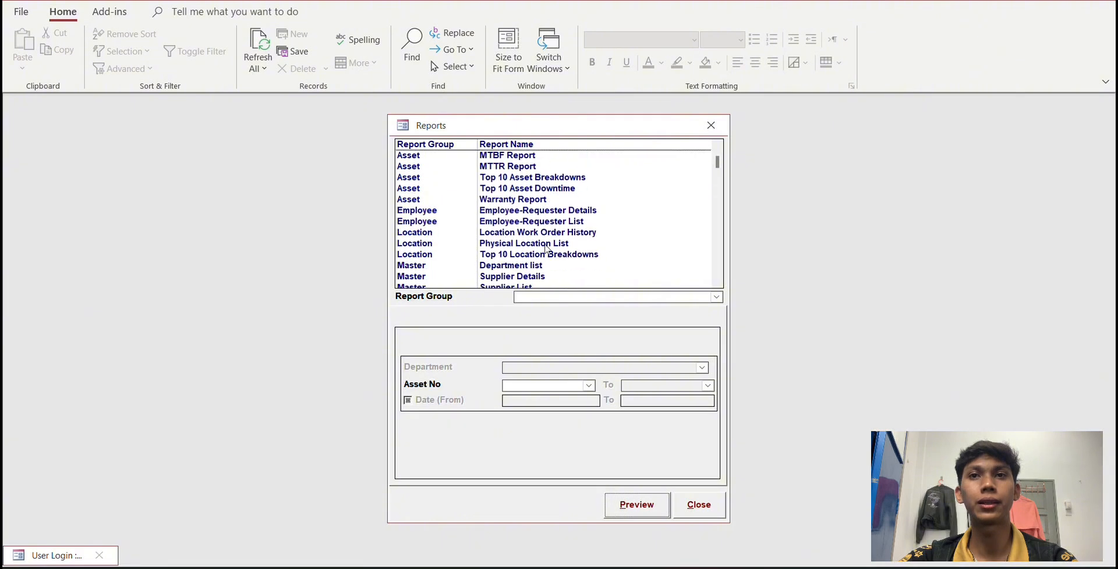
{"action": "scroll", "coordinate": [546, 249], "scroll_direction": "down", "scroll_amount": 9}
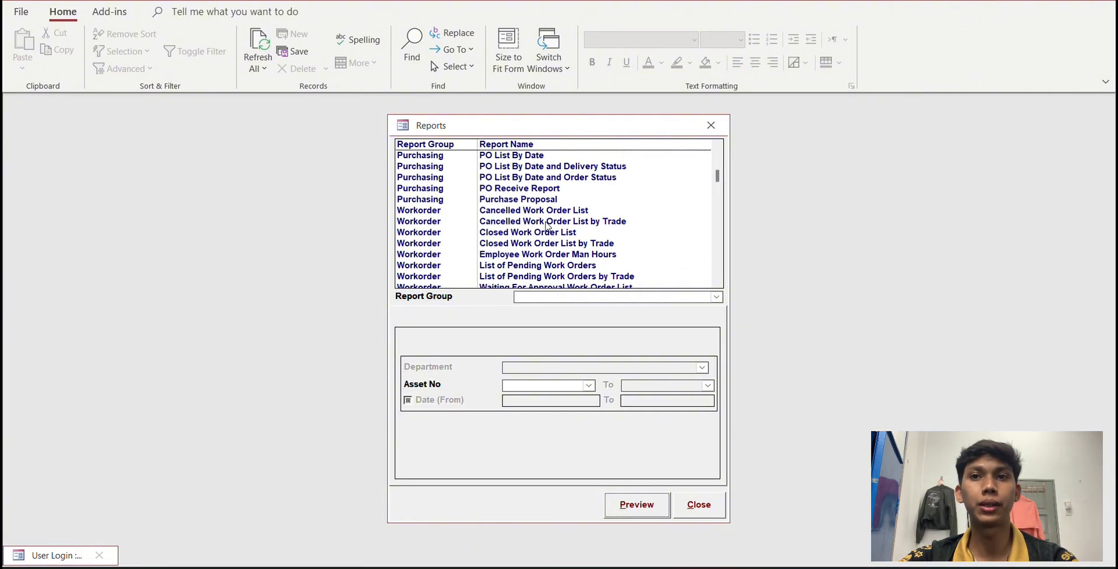
{"action": "left_click", "coordinate": [547, 233]}
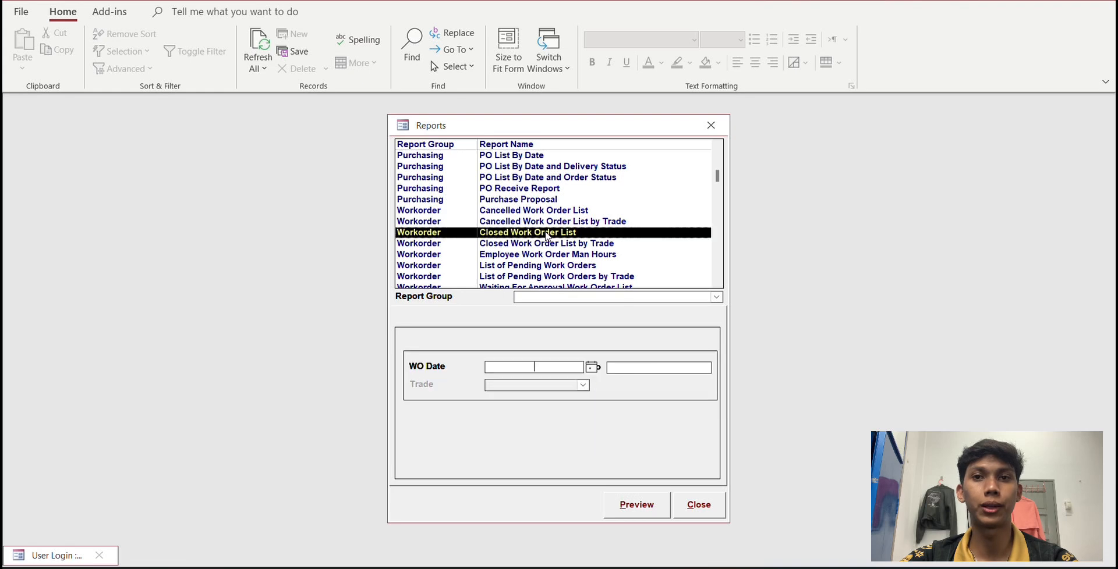
{"action": "left_click", "coordinate": [593, 368]}
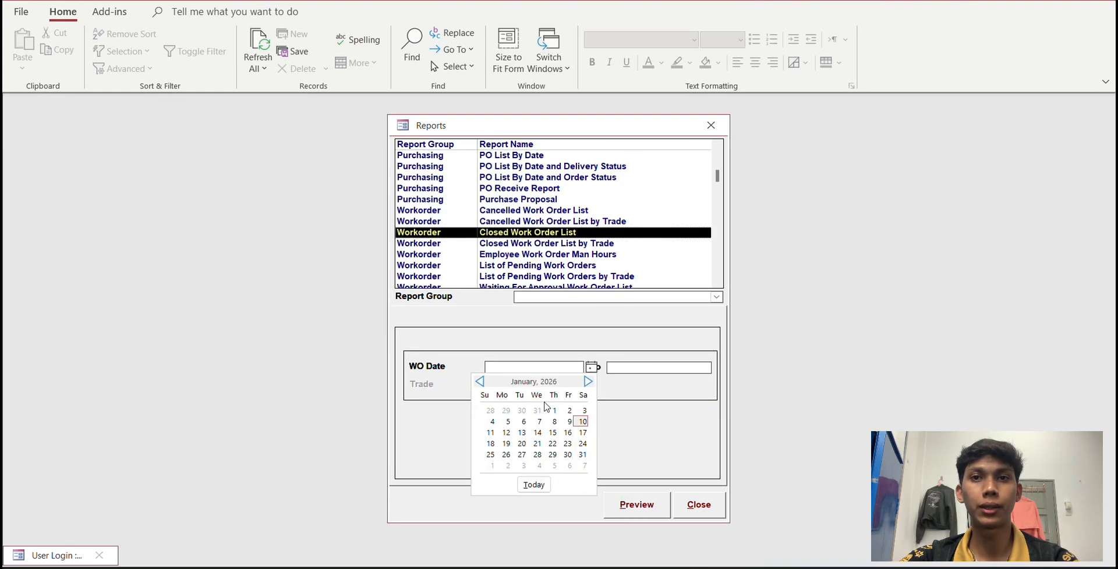
{"action": "left_click", "coordinate": [553, 411]}
{"action": "left_click", "coordinate": [673, 369]}
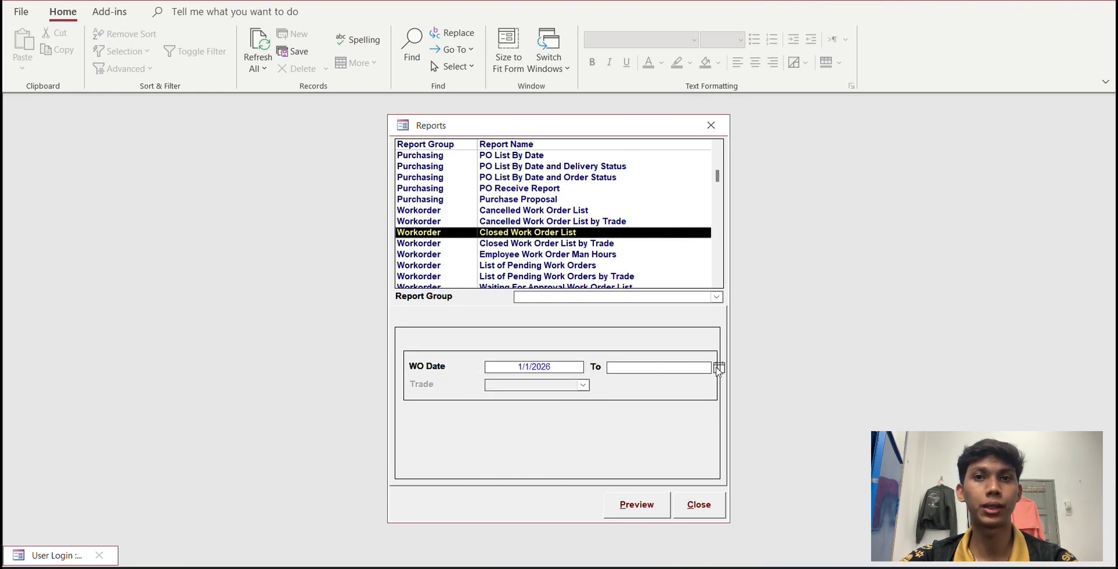
{"action": "left_click", "coordinate": [719, 368]}
{"action": "left_click", "coordinate": [712, 413]}
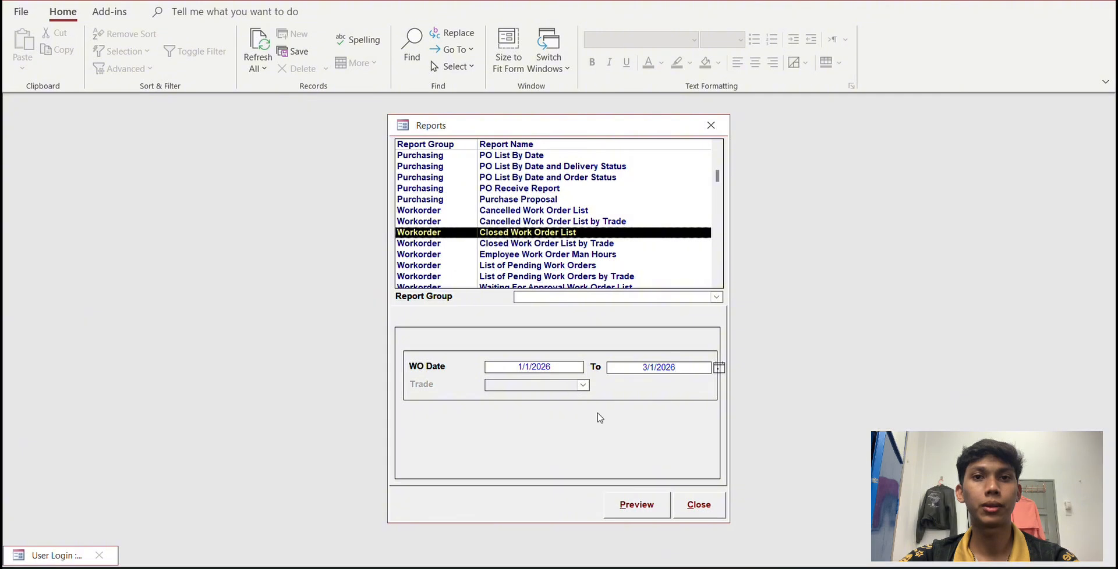
{"action": "left_click", "coordinate": [635, 505]}
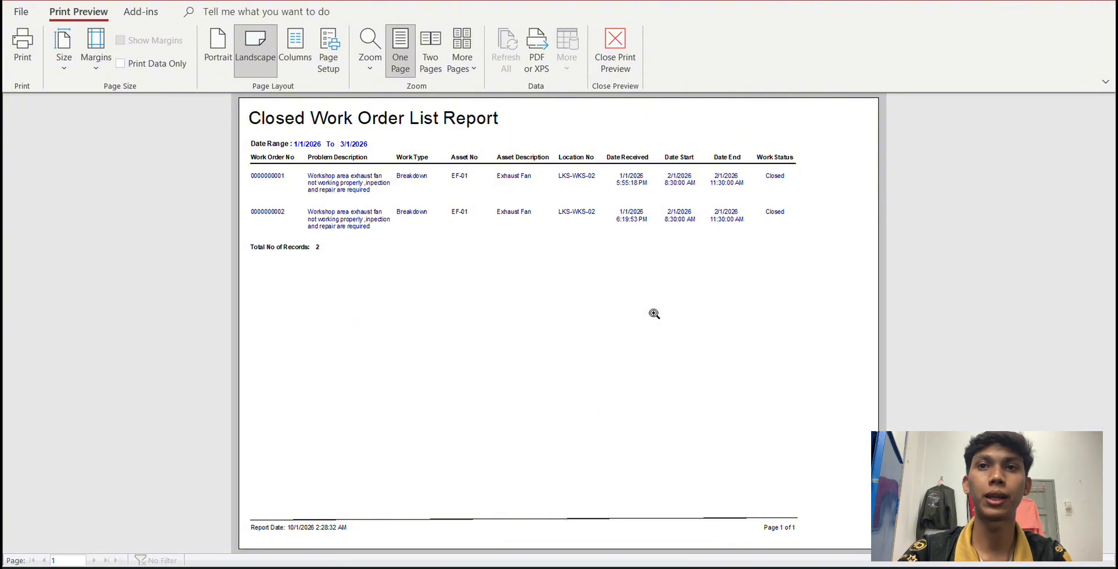
{"action": "key", "text": "Escape"}
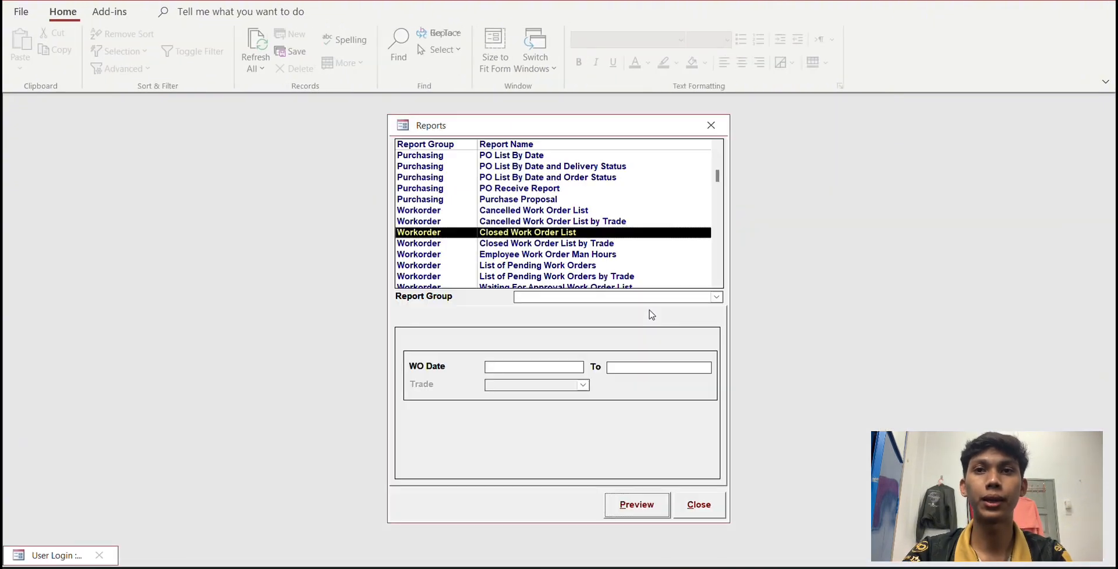
Step: Choose the asset MTBF Report and set its received date range from 1/1/2026 to 3/1/2026
{"action": "scroll", "coordinate": [585, 236], "scroll_direction": "up", "scroll_amount": 5}
{"action": "scroll", "coordinate": [584, 224], "scroll_direction": "up", "scroll_amount": 10}
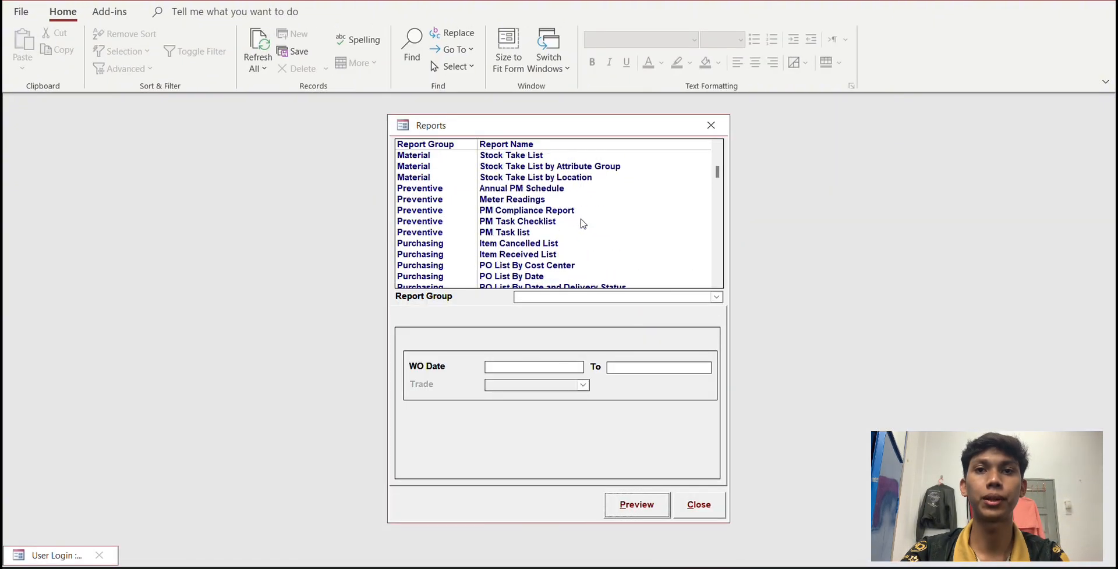
{"action": "scroll", "coordinate": [586, 226], "scroll_direction": "up", "scroll_amount": 4}
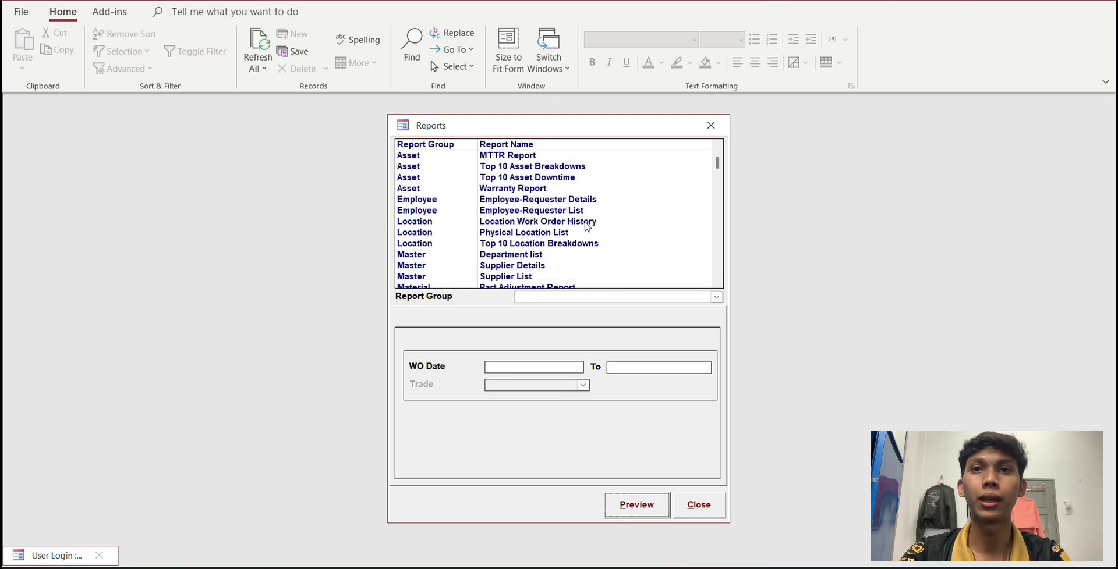
{"action": "left_click", "coordinate": [501, 220]}
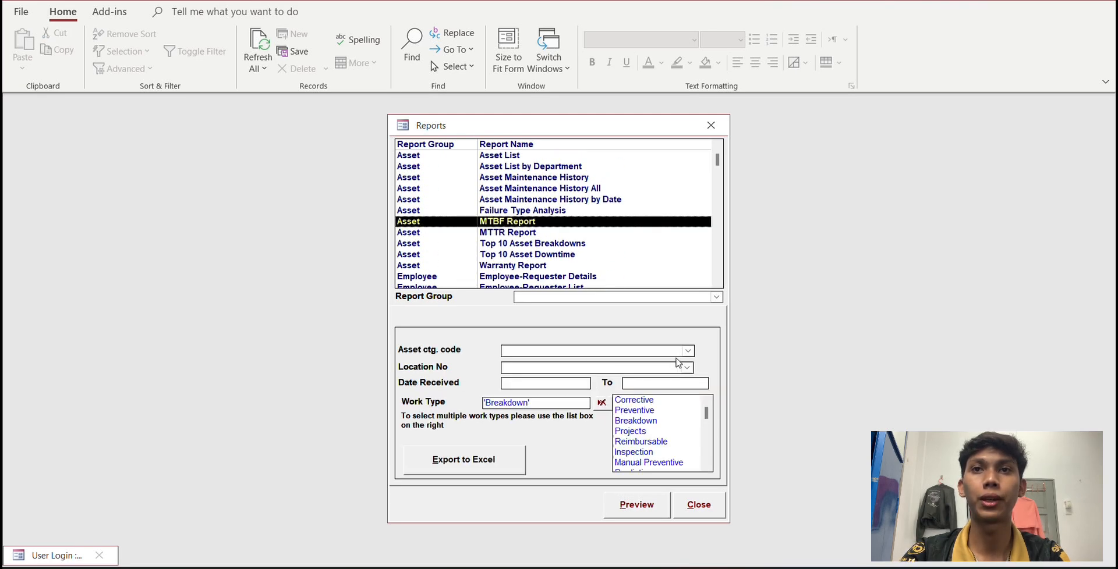
{"action": "left_click", "coordinate": [576, 386]}
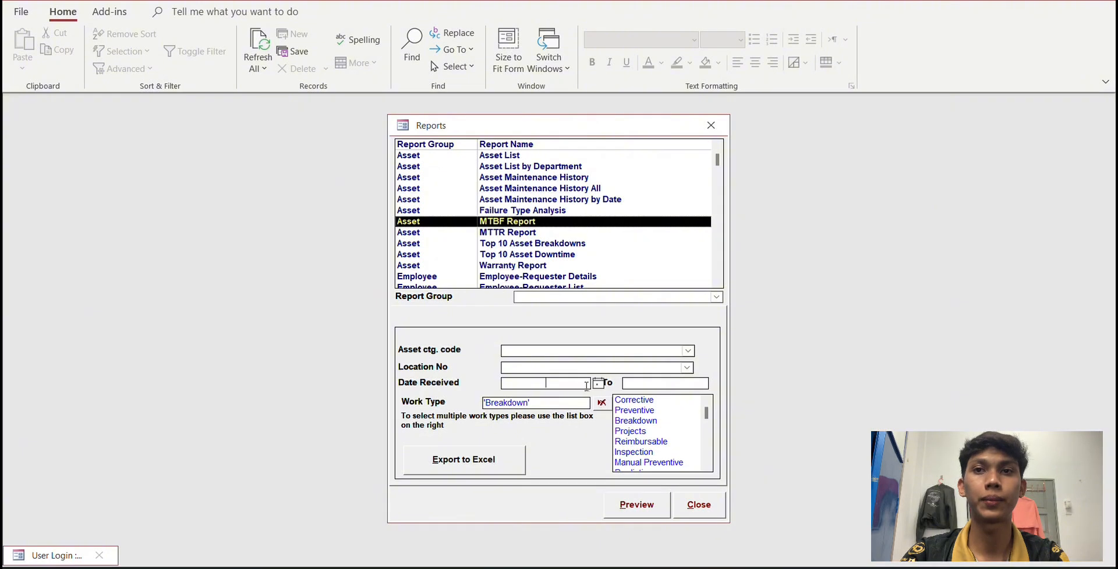
{"action": "left_click", "coordinate": [599, 386]}
{"action": "left_click", "coordinate": [556, 425]}
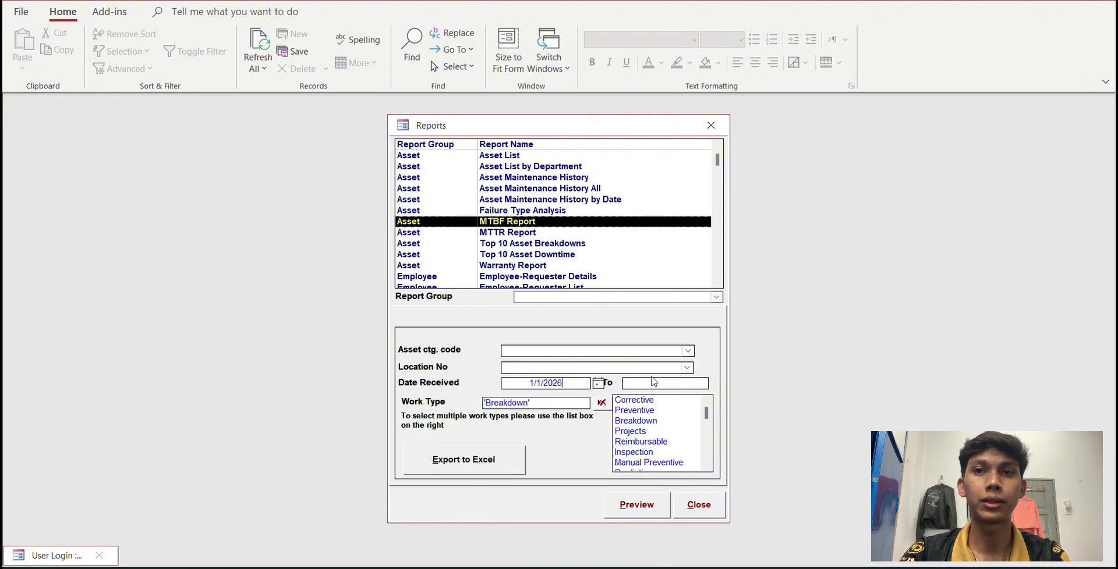
{"action": "left_click", "coordinate": [657, 382]}
{"action": "left_click", "coordinate": [716, 383]}
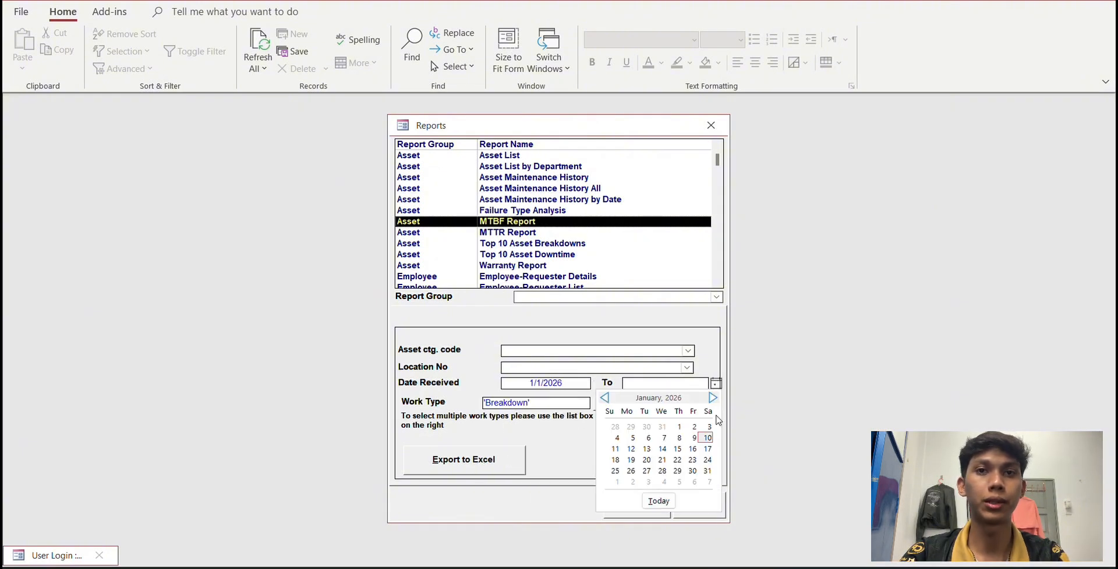
{"action": "left_click", "coordinate": [709, 427]}
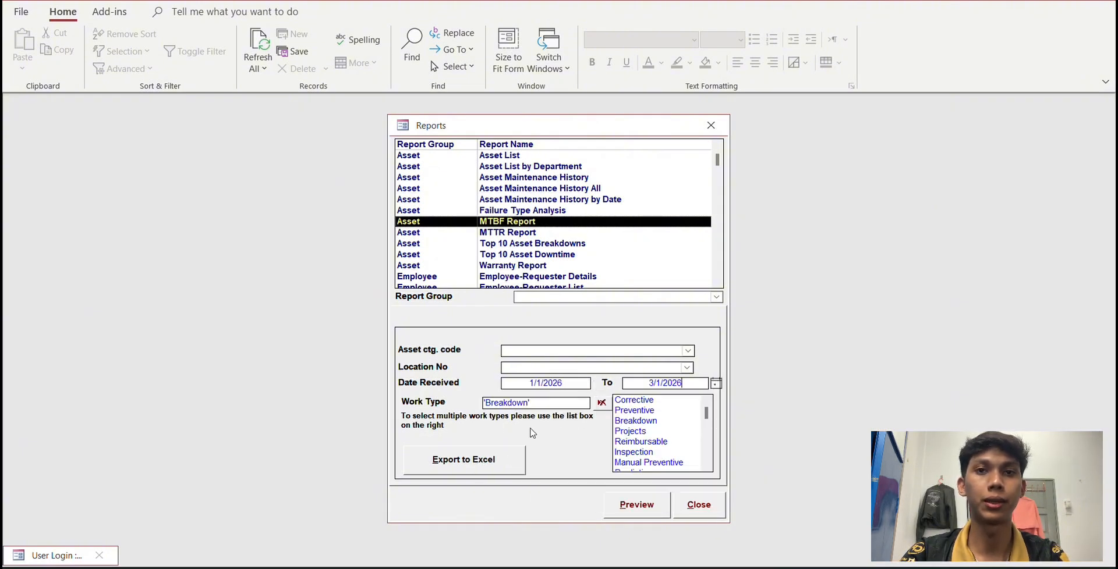
Step: Export the MTBF report to Excel, examine its chart and close the workbook without saving
{"action": "left_click", "coordinate": [506, 469]}
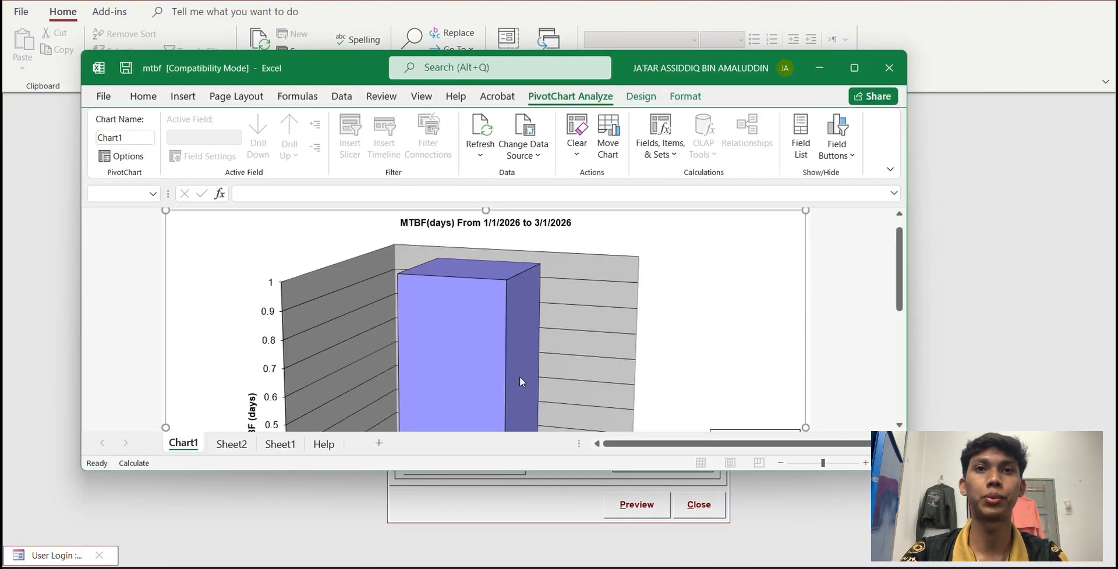
{"action": "left_click_drag", "start_coordinate": [540, 472], "coordinate": [536, 568]}
{"action": "scroll", "coordinate": [553, 390], "scroll_direction": "down", "scroll_amount": 1}
{"action": "scroll", "coordinate": [553, 389], "scroll_direction": "down", "scroll_amount": 1}
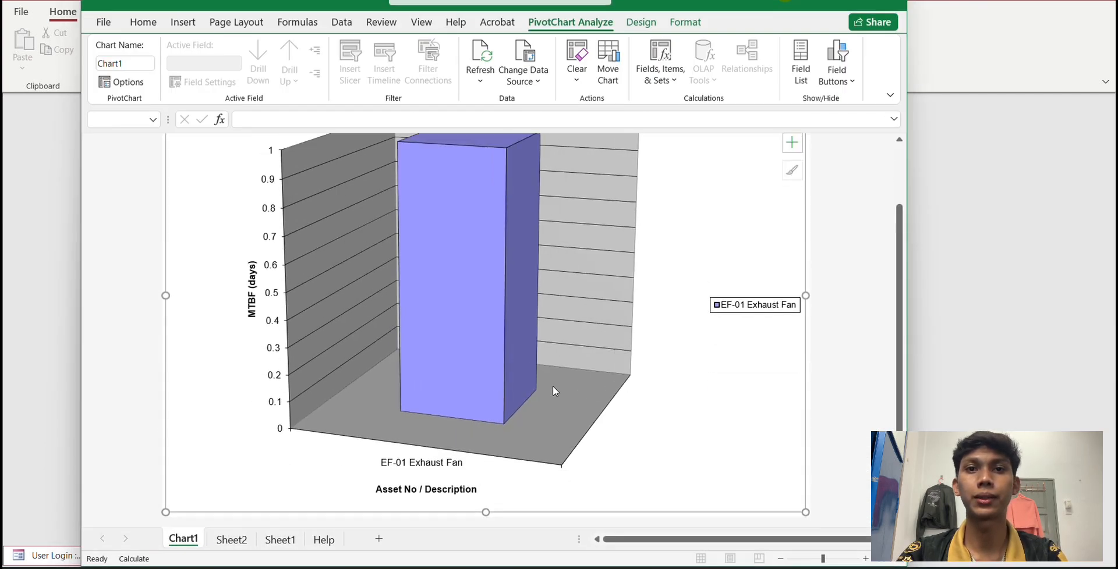
{"action": "scroll", "coordinate": [553, 386], "scroll_direction": "up", "scroll_amount": 3}
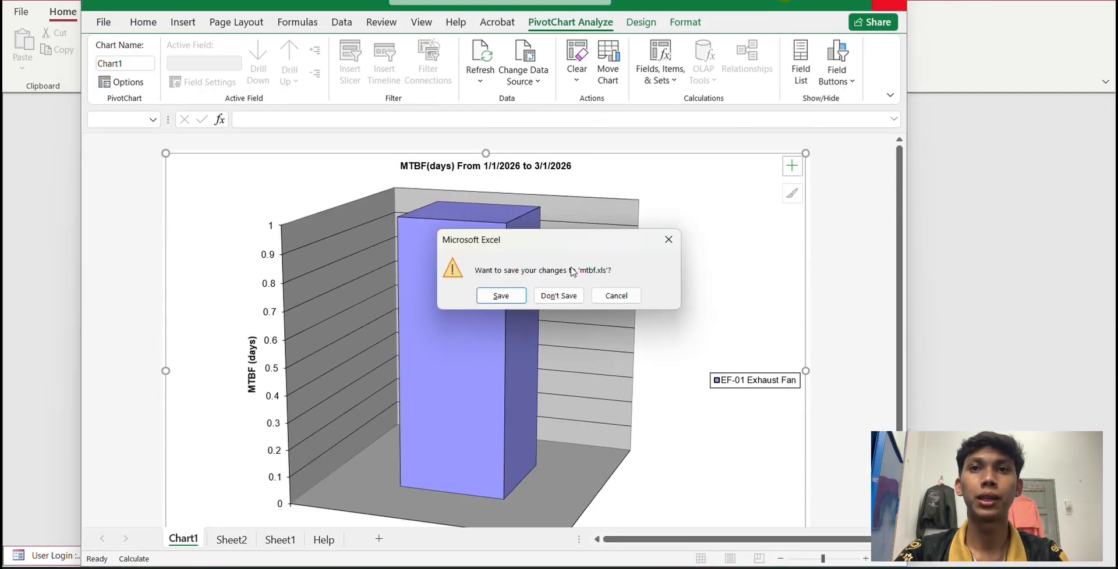
{"action": "left_click", "coordinate": [564, 293]}
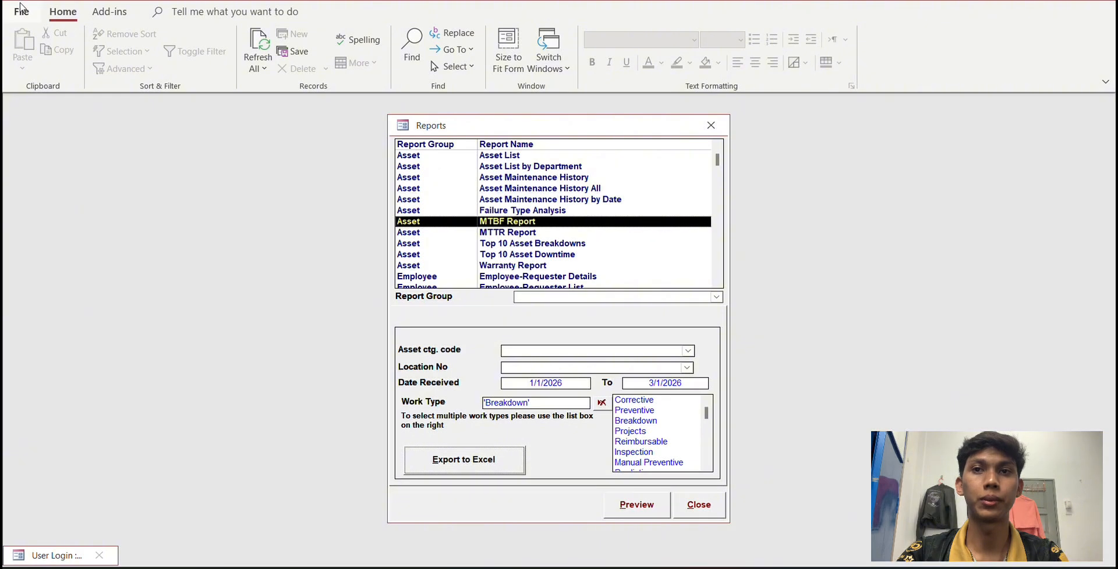
Step: Export the asset MTTR Report for the same date range to Excel and examine its repair time chart
{"action": "left_click", "coordinate": [512, 235]}
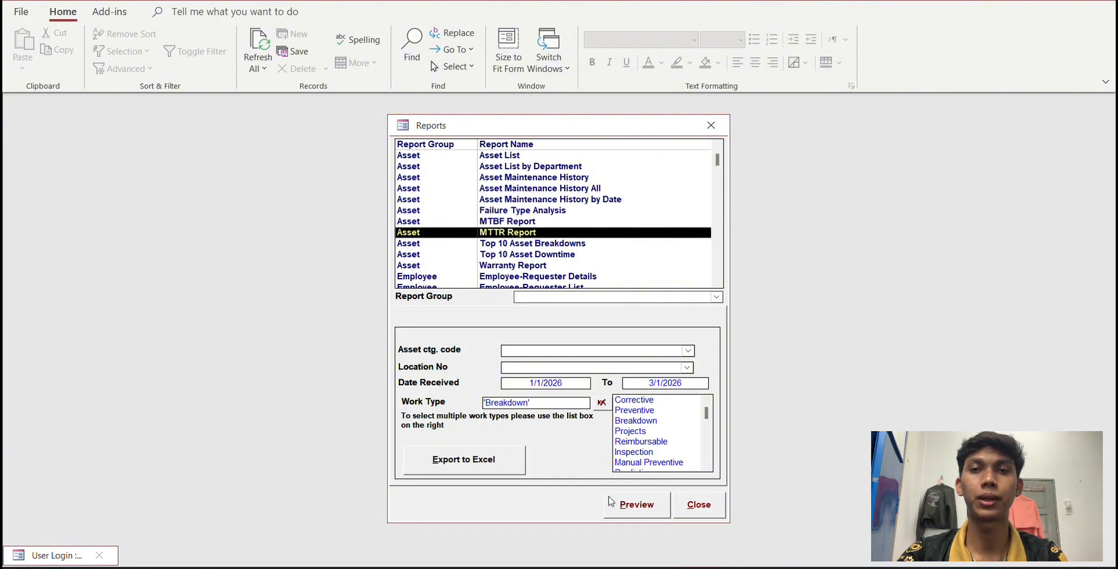
{"action": "left_click", "coordinate": [509, 472]}
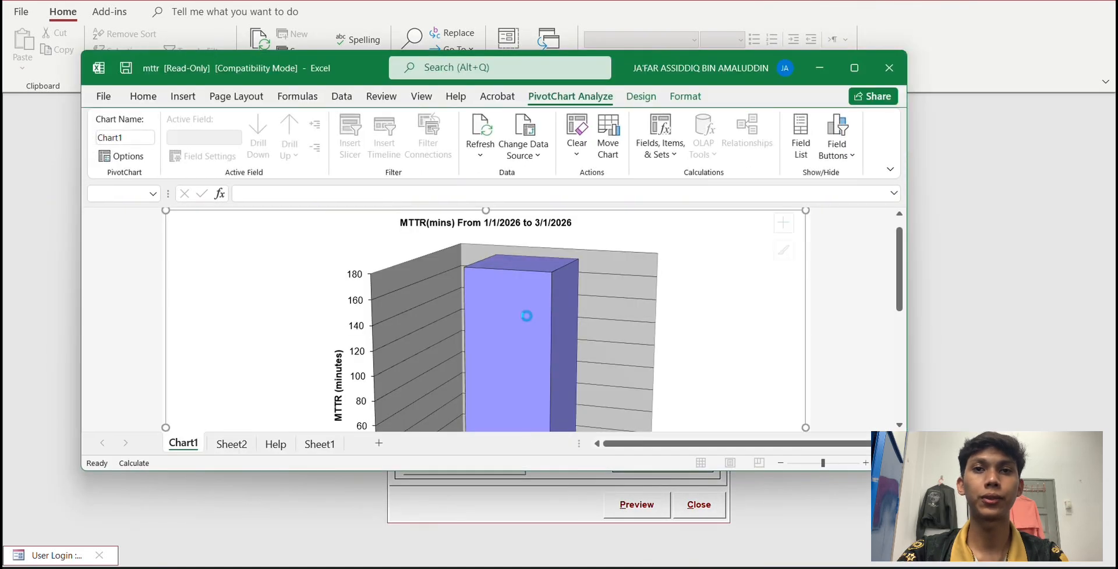
{"action": "double_click", "coordinate": [484, 471]}
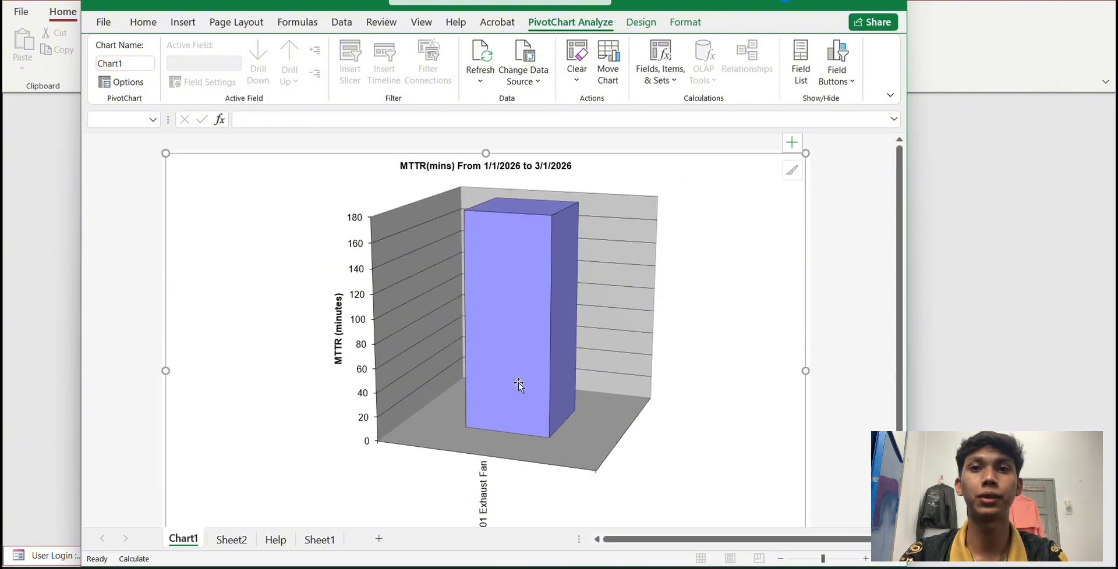
{"action": "scroll", "coordinate": [609, 312], "scroll_direction": "down", "scroll_amount": 2}
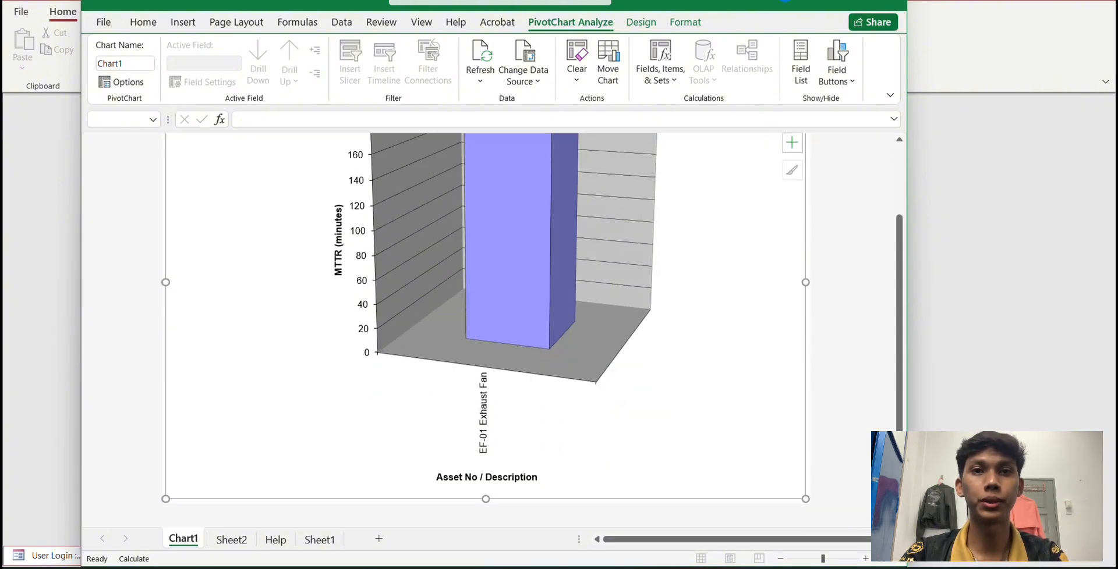